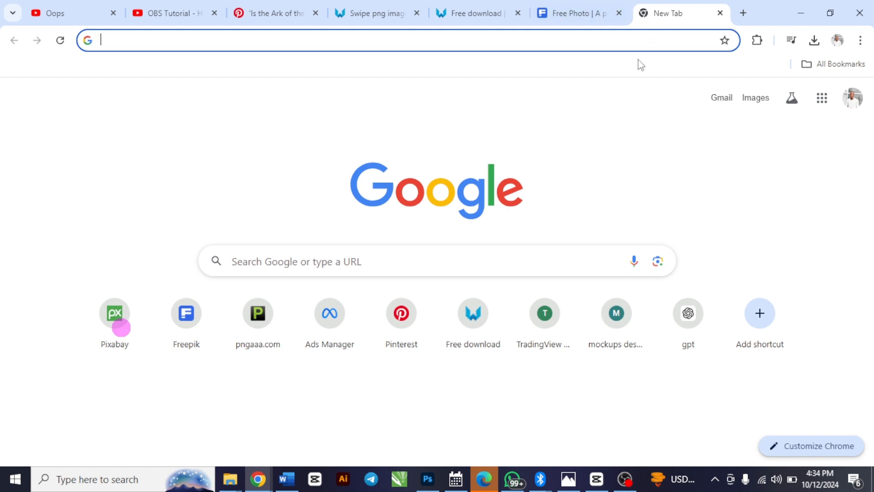
click(860, 40)
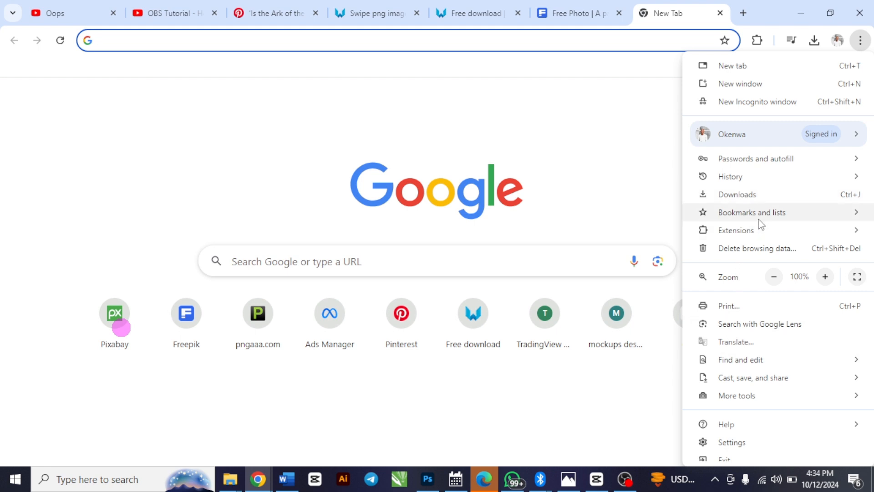
mouse_move(757, 360)
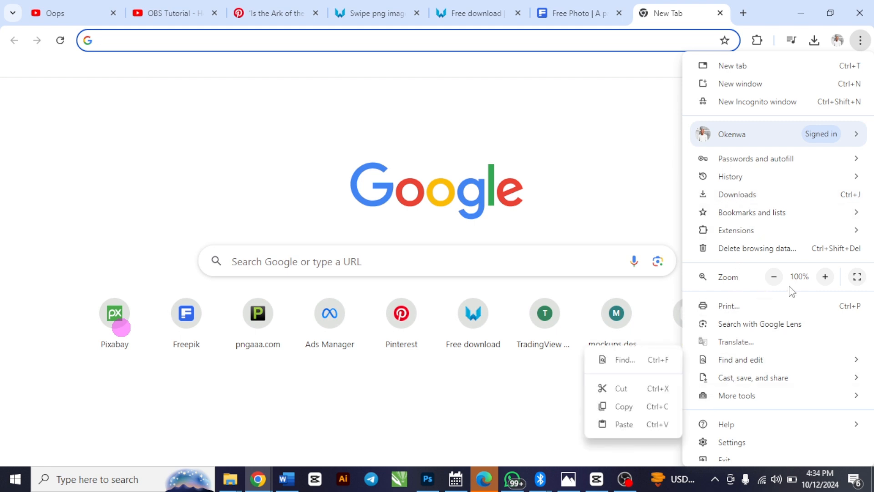
click(551, 170)
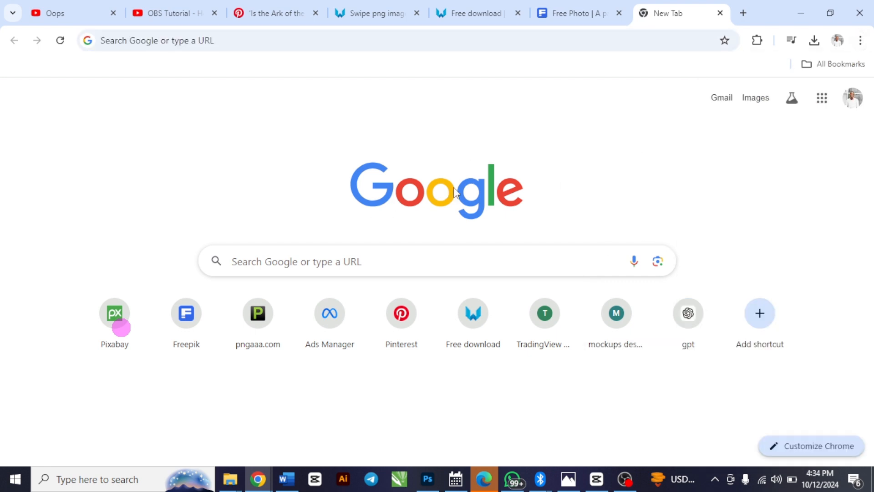
Go to the website Capcut.com
click(358, 40)
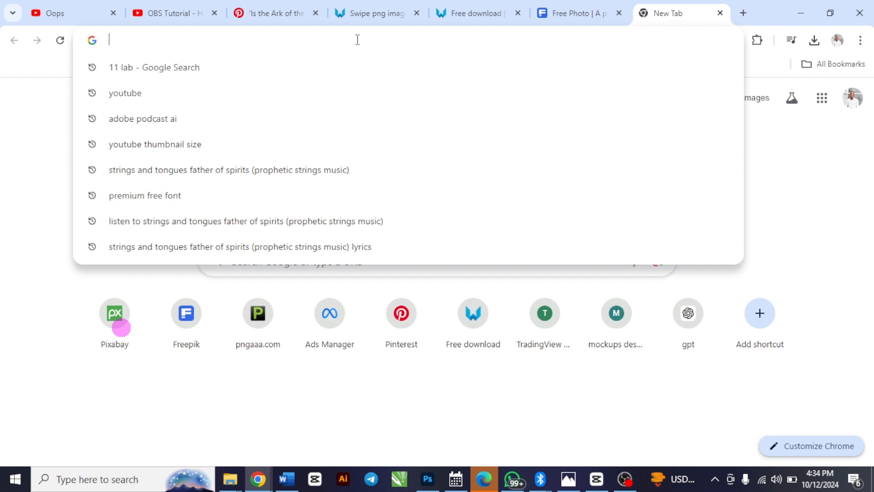
text(C)
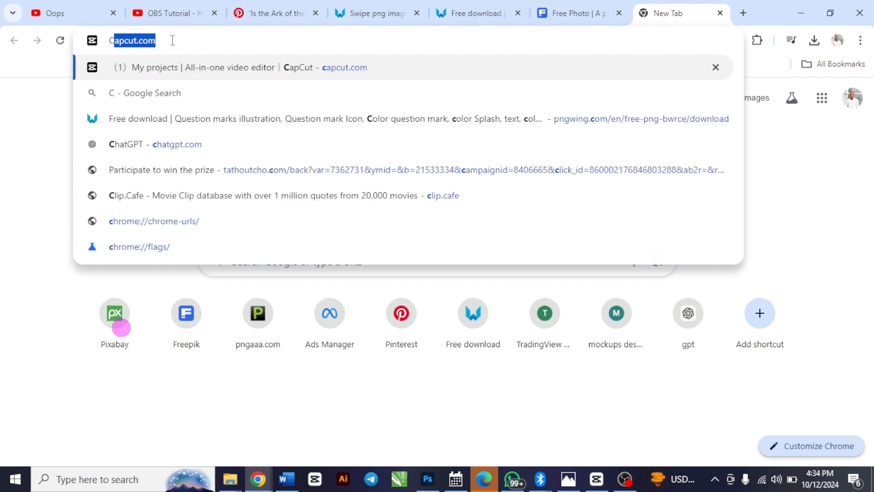
text(apcut.com)
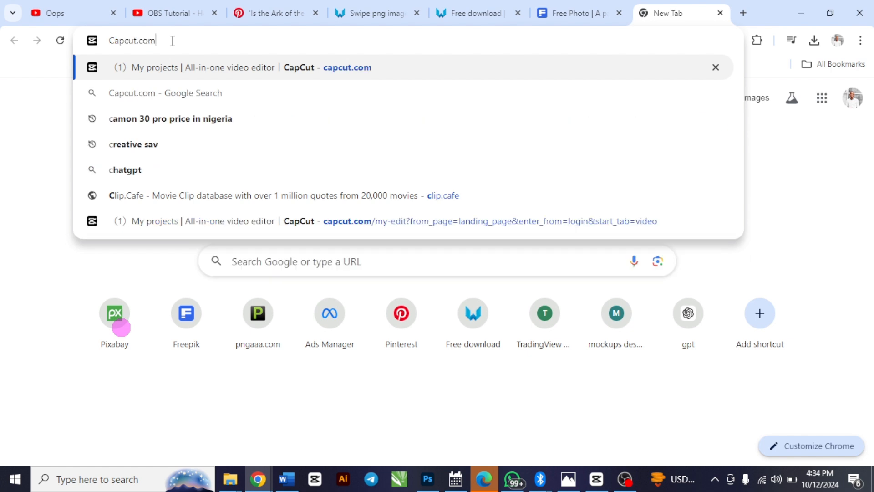
key(Return)
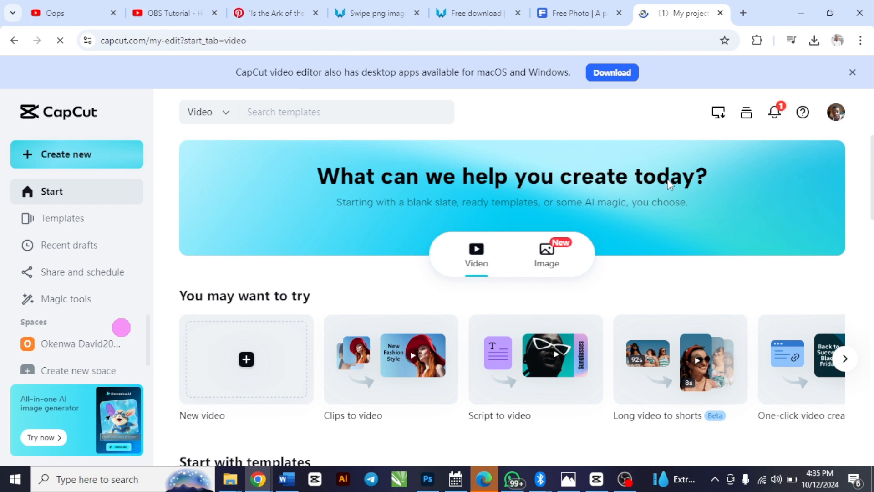
Find the "E-commerce UI template" among the start templates, pause its preview and use it for a new video
drag(871, 160, 873, 242)
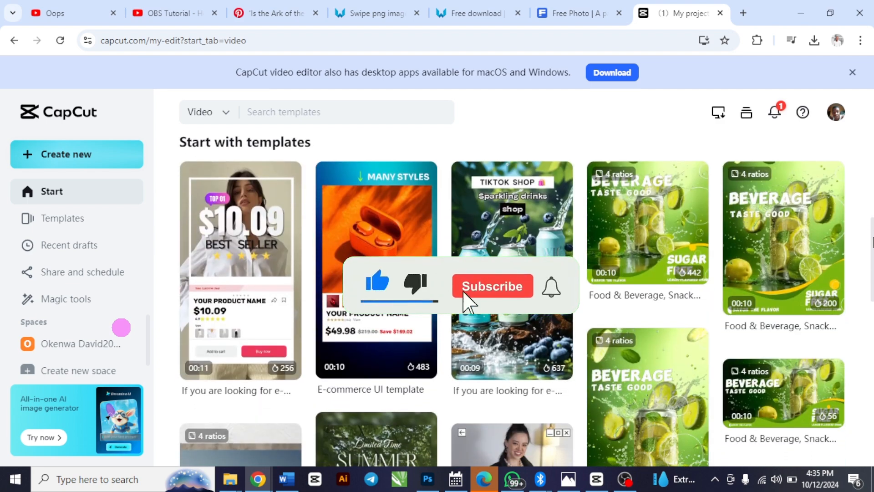
mouse_move(872, 241)
mouse_down()
mouse_move(872, 232)
mouse_move(873, 246)
mouse_up()
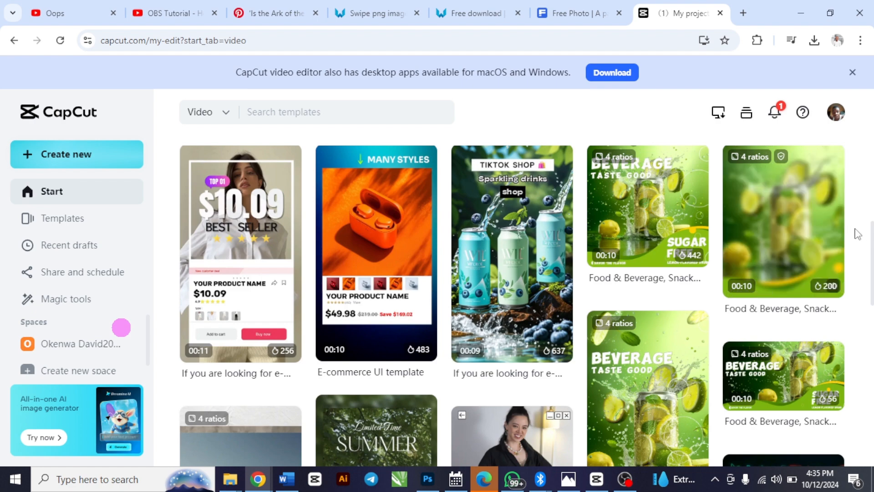
scroll(870, 237, down, 2)
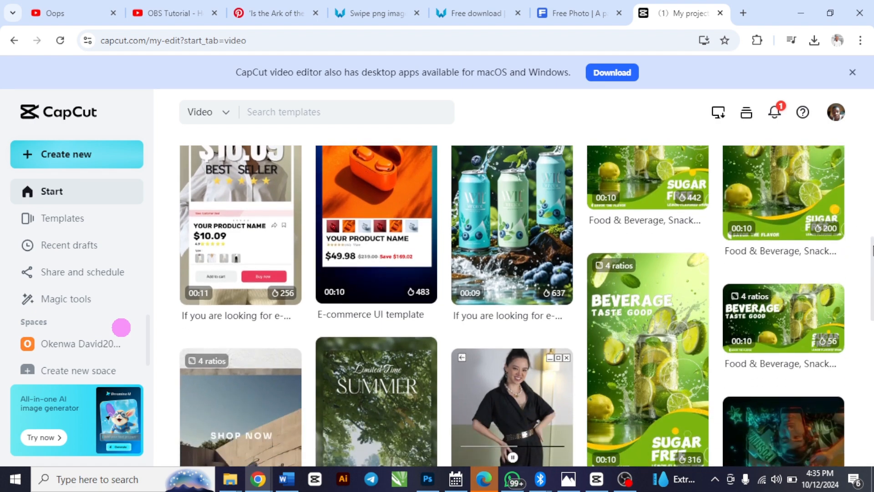
drag(872, 250, 870, 223)
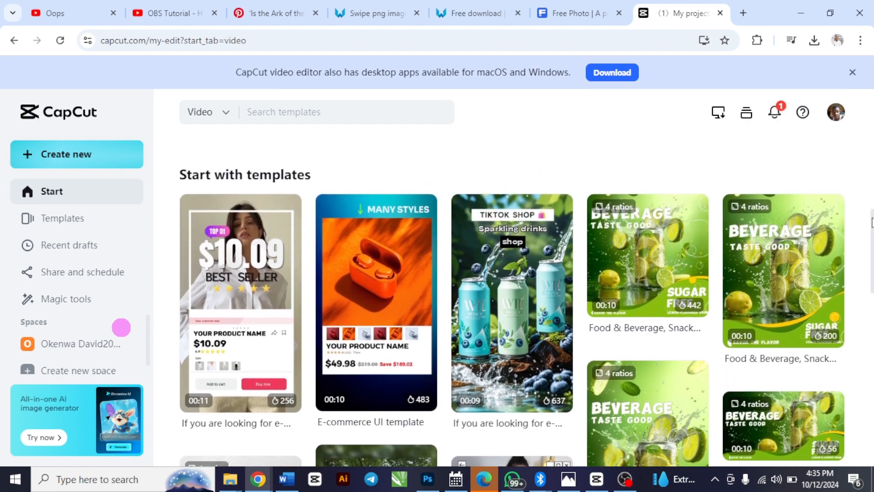
mouse_move(351, 315)
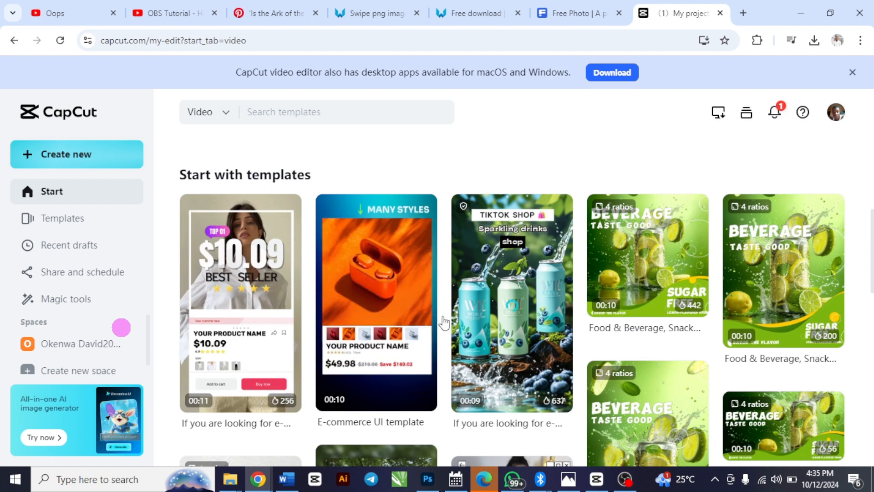
click(382, 326)
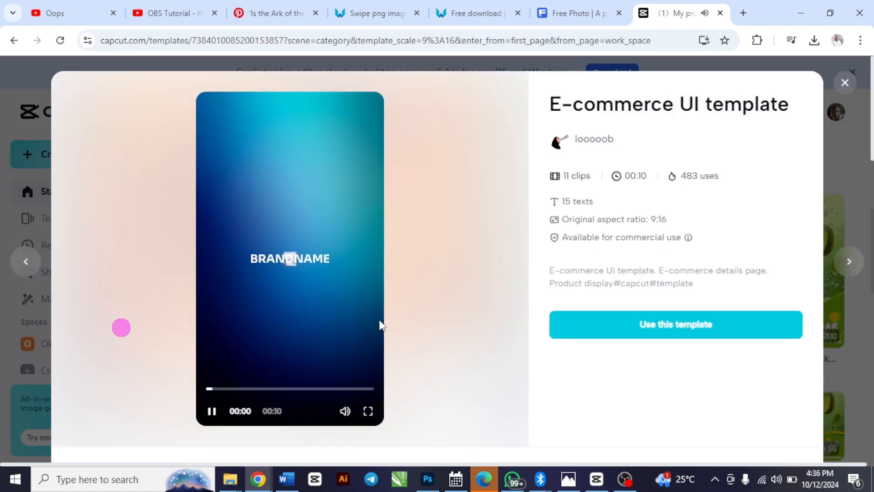
click(211, 411)
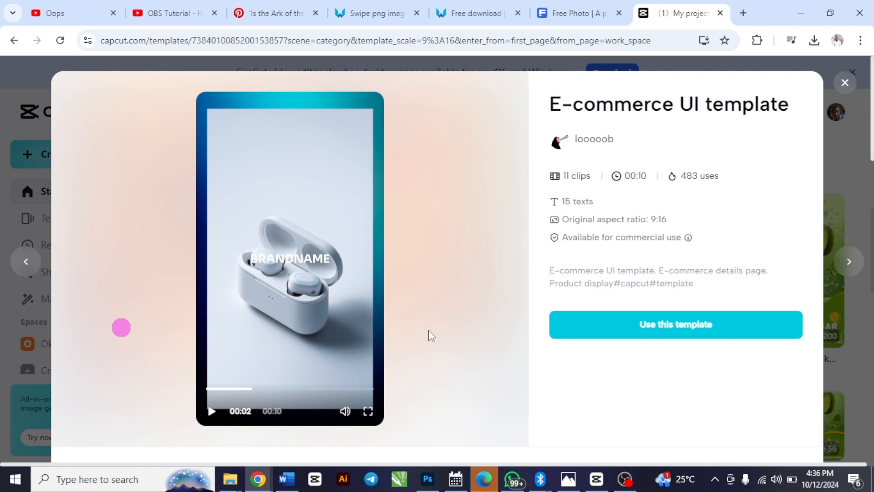
click(643, 327)
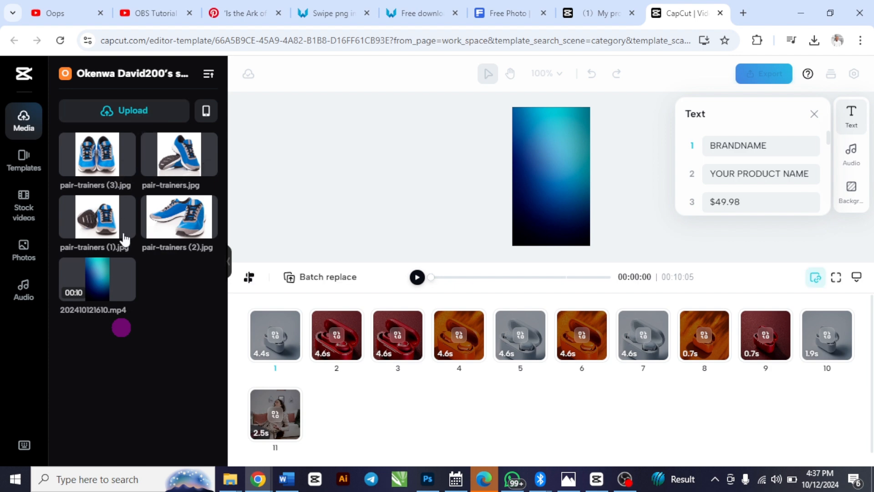
Begin a file upload to the project's media, browse to the Downloads folder and show its files as large thumbnails
click(119, 118)
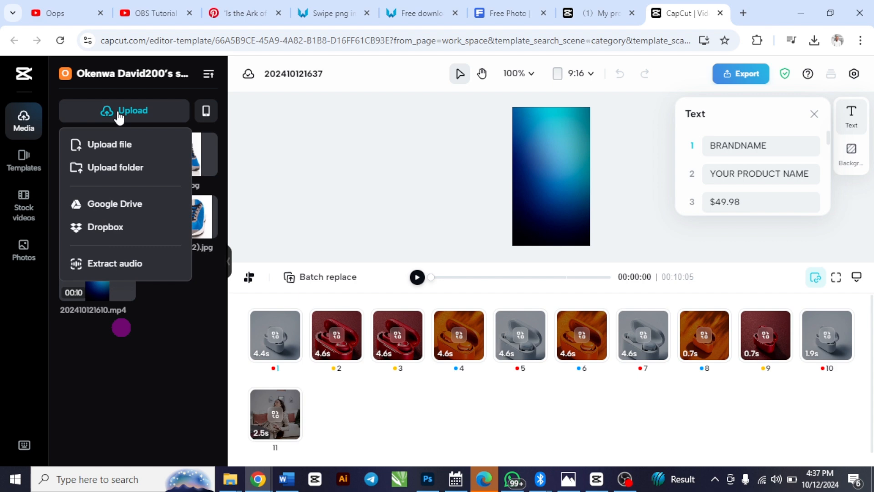
click(121, 147)
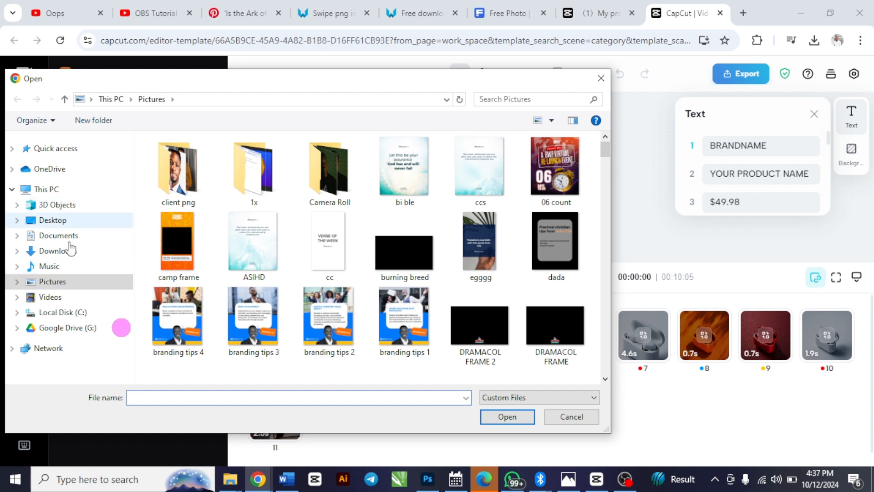
click(81, 252)
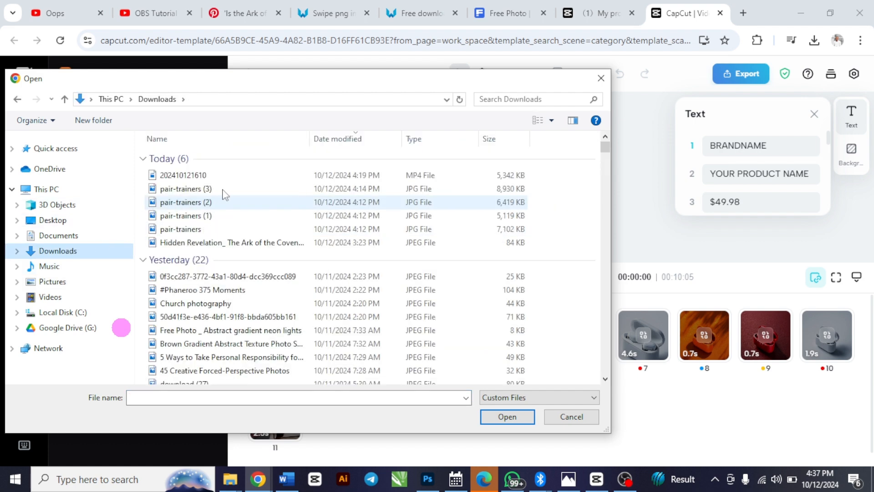
click(549, 123)
click(601, 17)
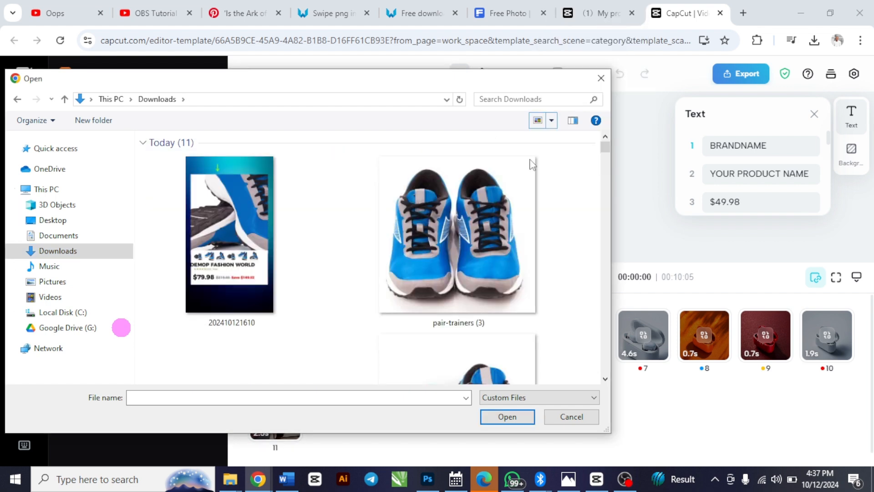
Upload the four images pair-trainers, pair-trainers (1), pair-trainers (2) and pair-trainers (3) together
scroll(606, 157, down, 1)
click(604, 157)
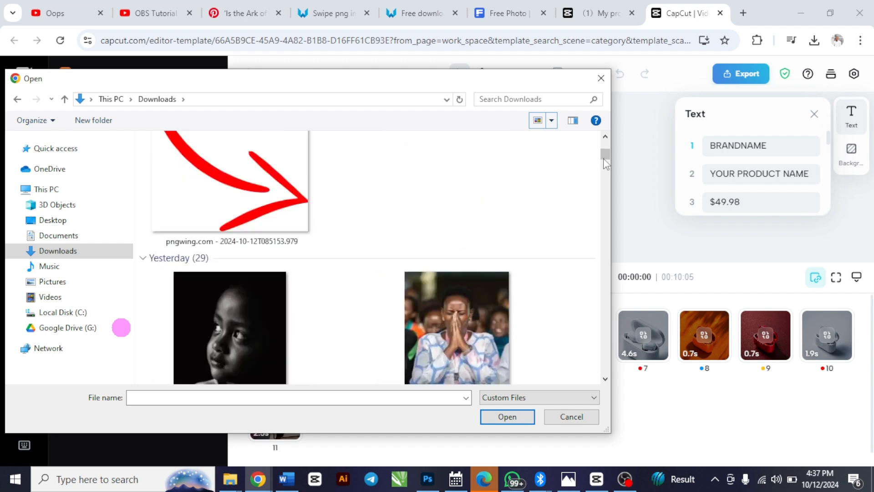
drag(604, 155, 604, 149)
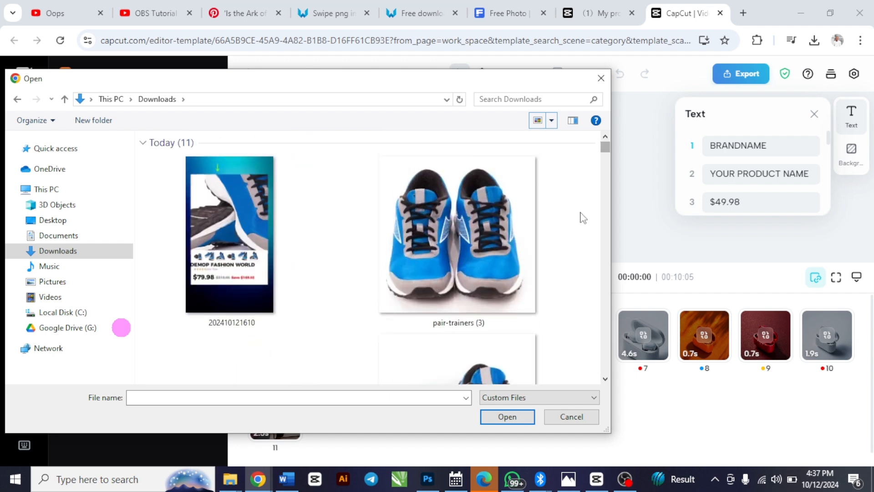
click(503, 295)
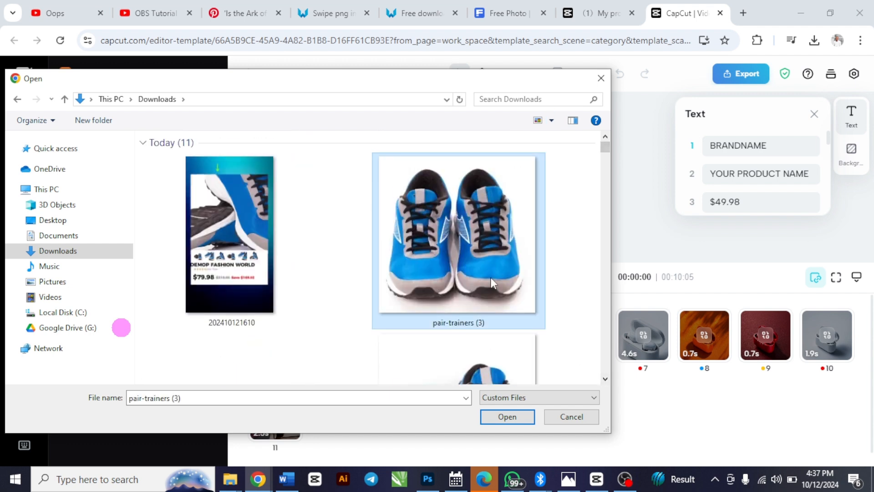
ctrl+click(464, 350)
ctrl+click(232, 315)
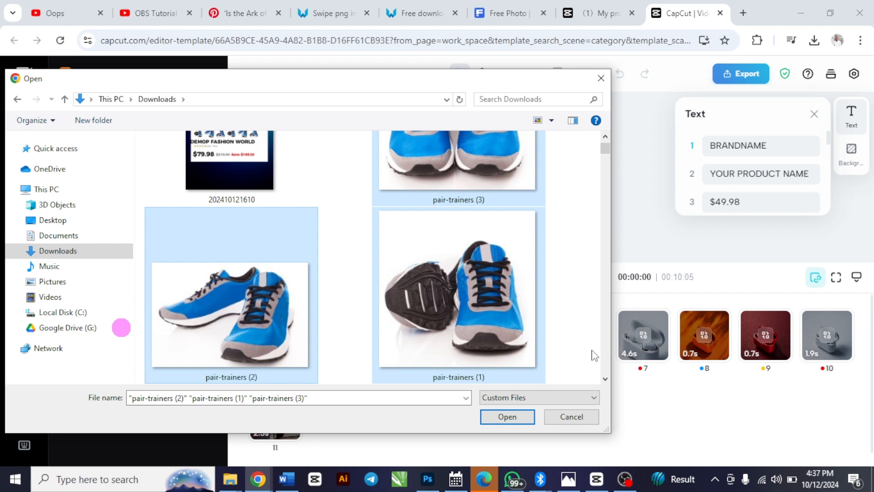
click(605, 378)
ctrl+click(210, 290)
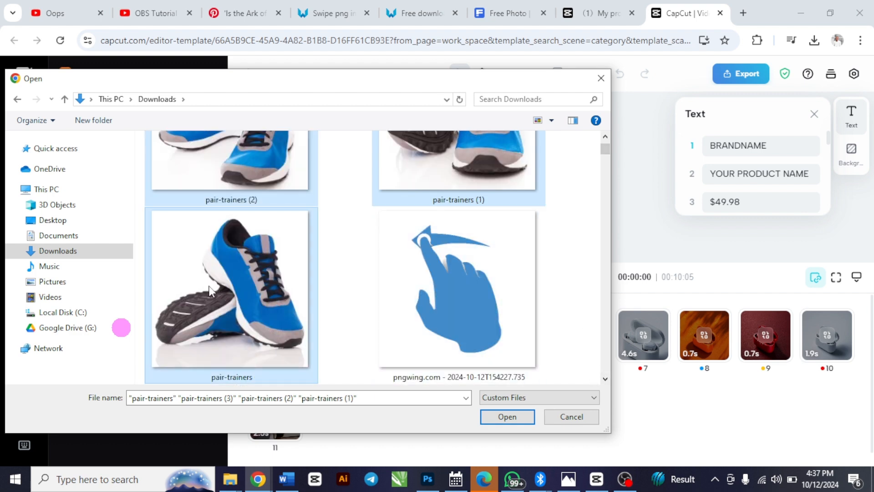
click(605, 136)
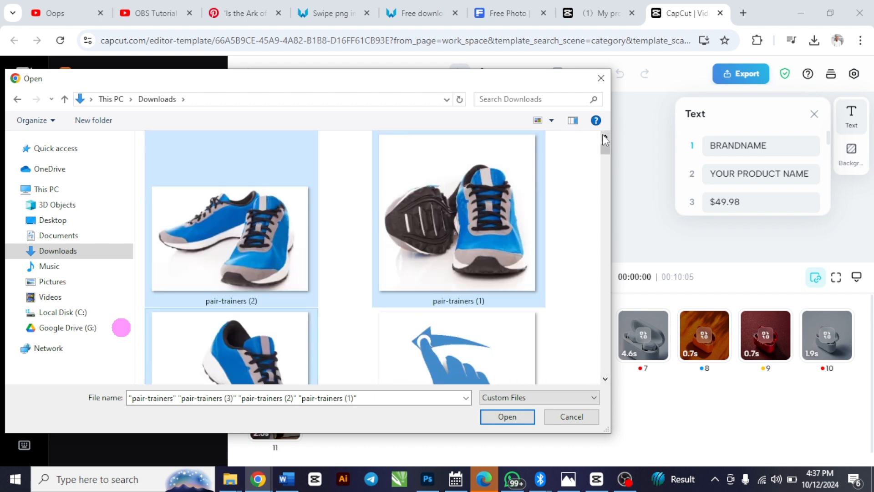
click(605, 137)
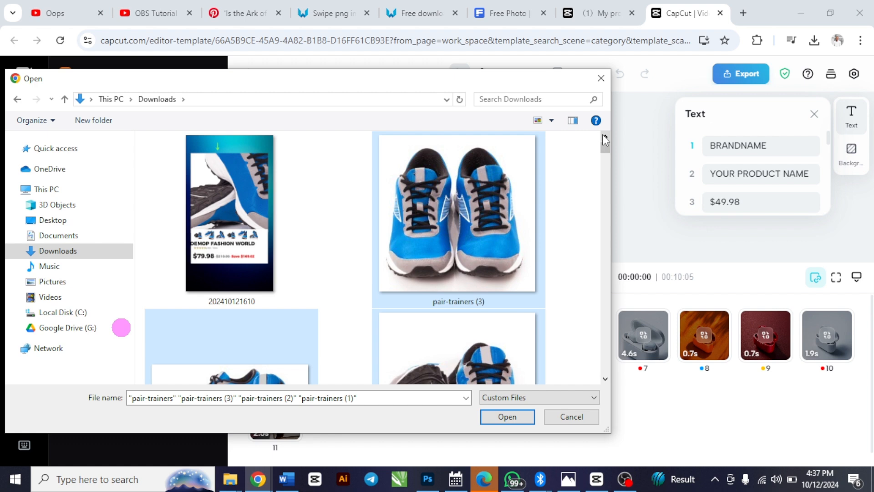
click(501, 417)
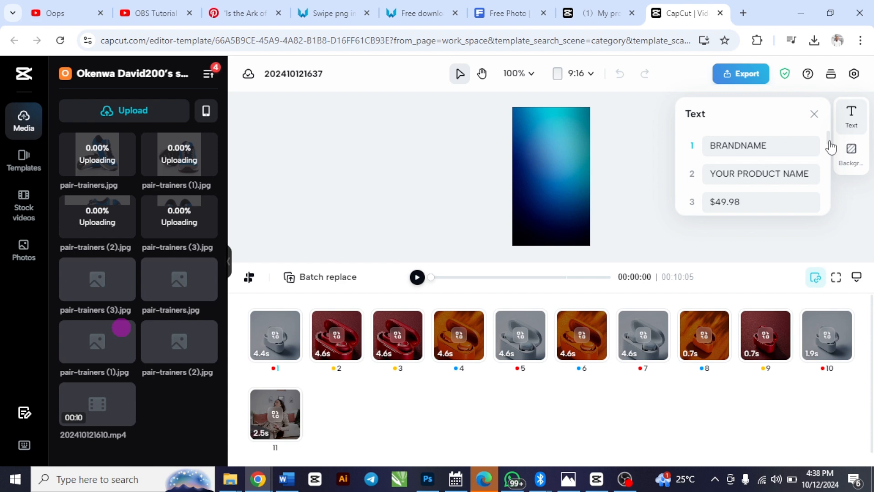
Replace the template's clips with the uploaded trainer images
scroll(831, 147, down, 5)
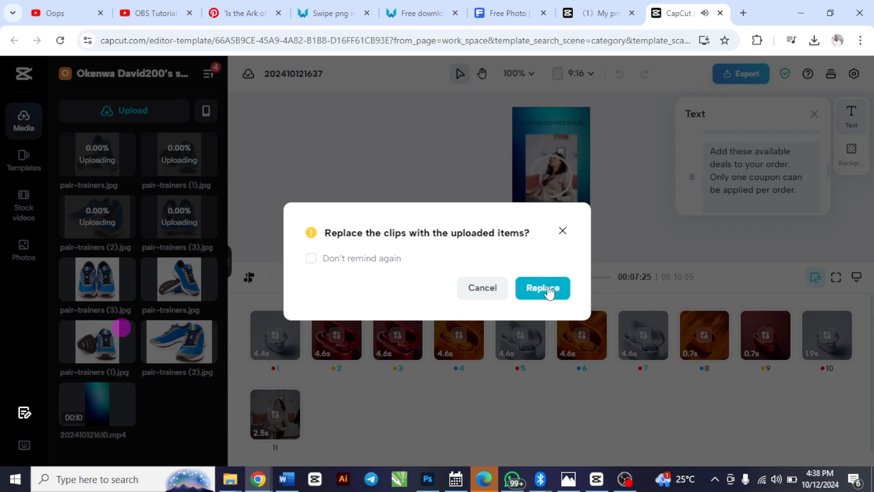
click(547, 285)
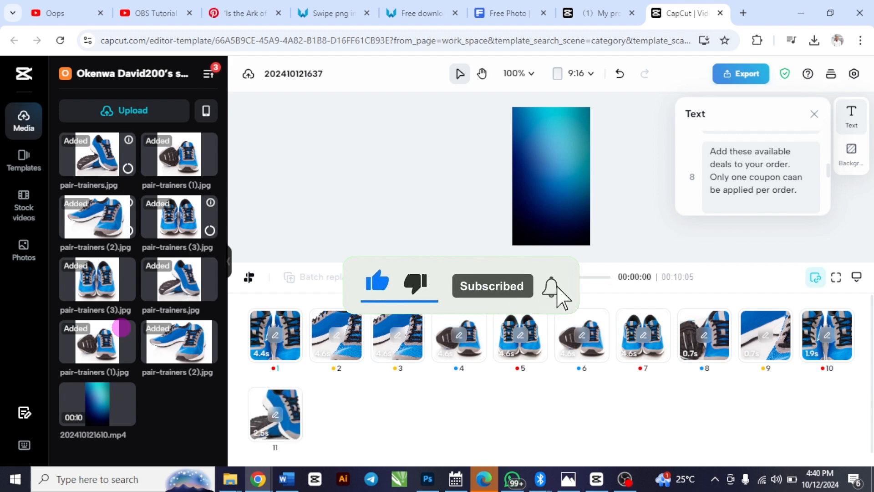
click(471, 336)
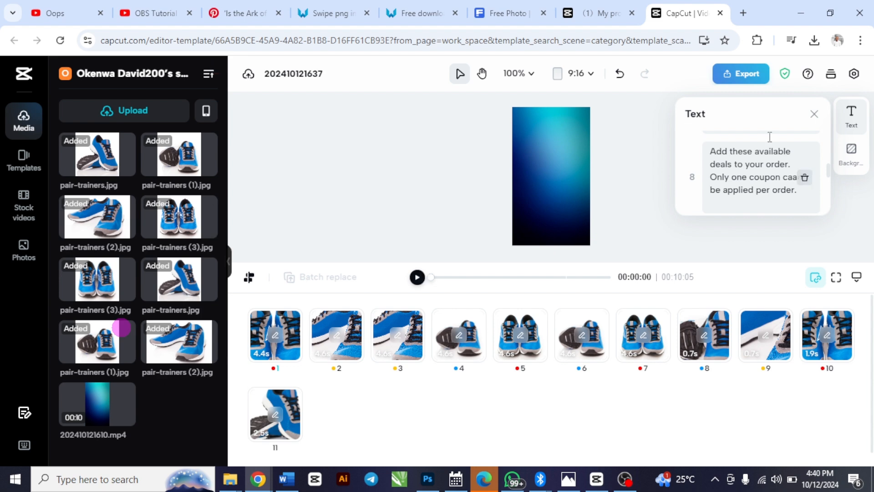
Pause the preview and replace the BRANDNAME text in the template with "DEMOP STORE"
scroll(814, 163, up, 5)
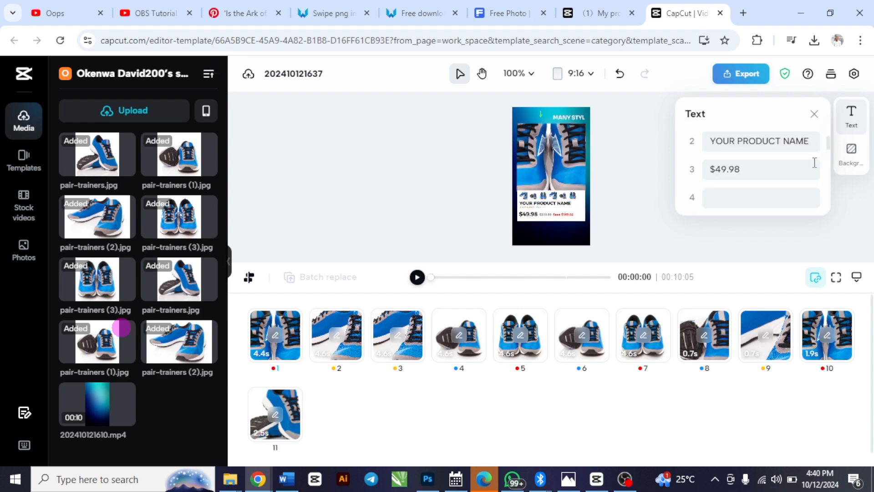
scroll(815, 162, up, 2)
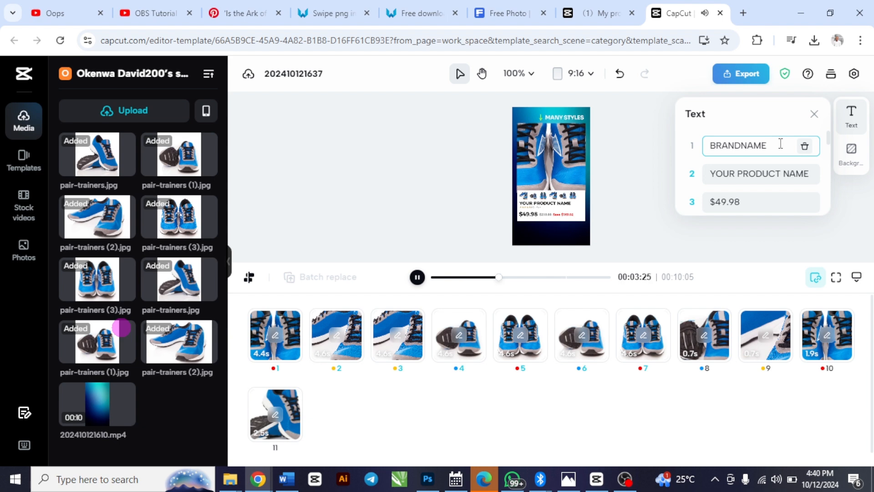
click(418, 279)
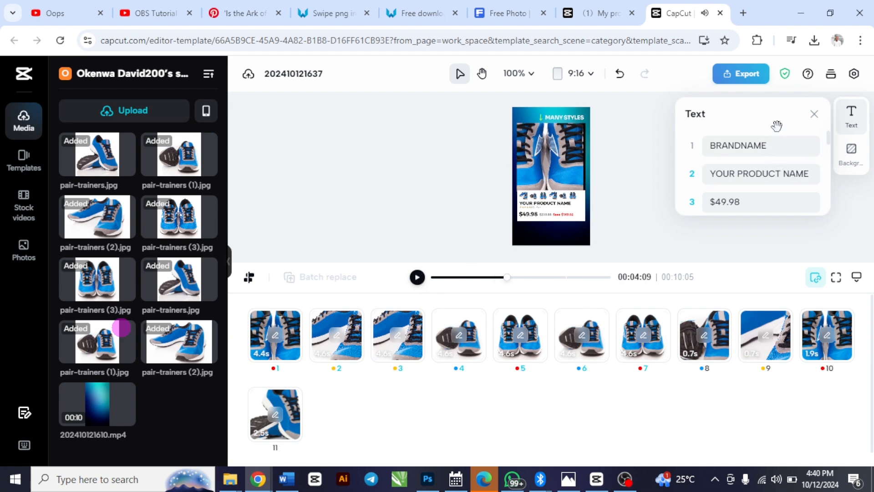
click(786, 174)
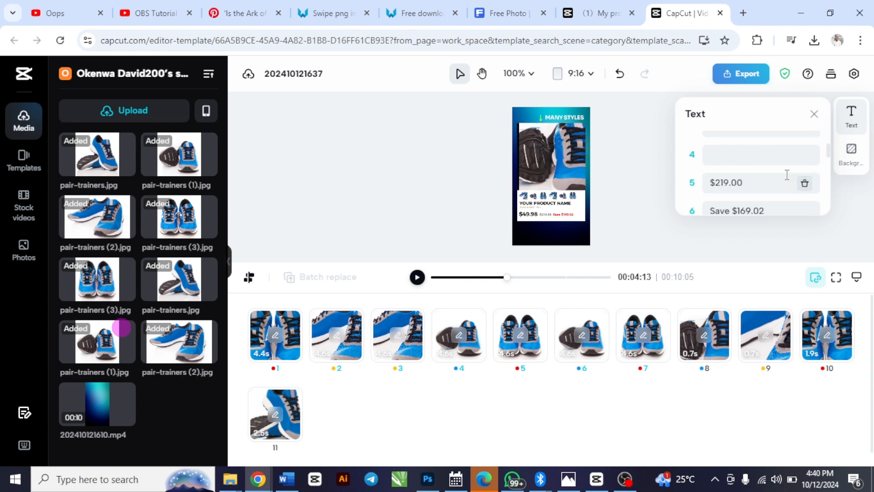
click(794, 134)
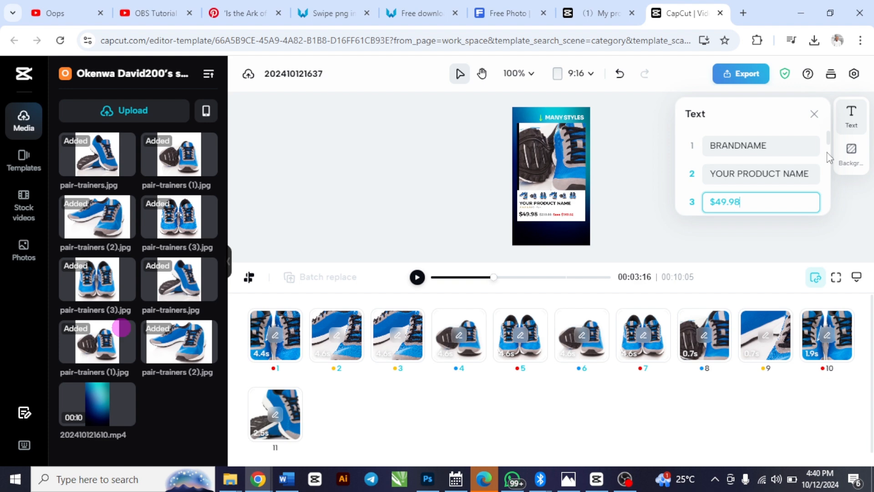
drag(777, 144, 693, 143)
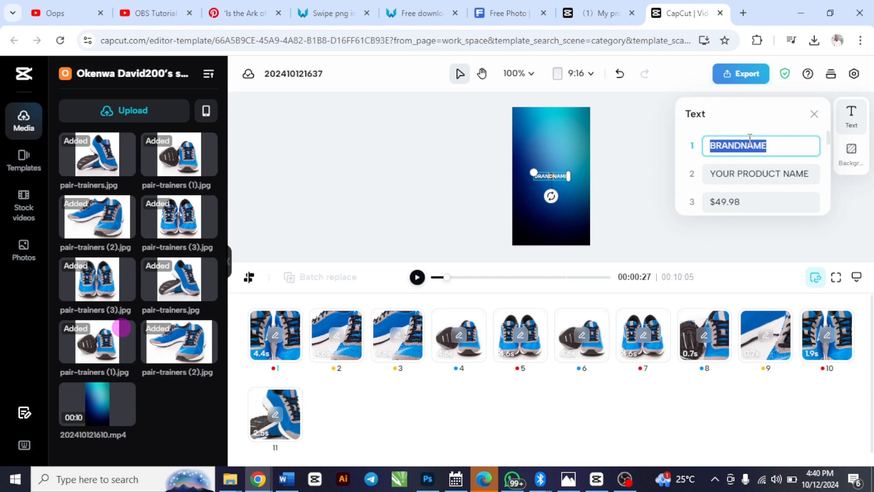
text(DEMOP ST)
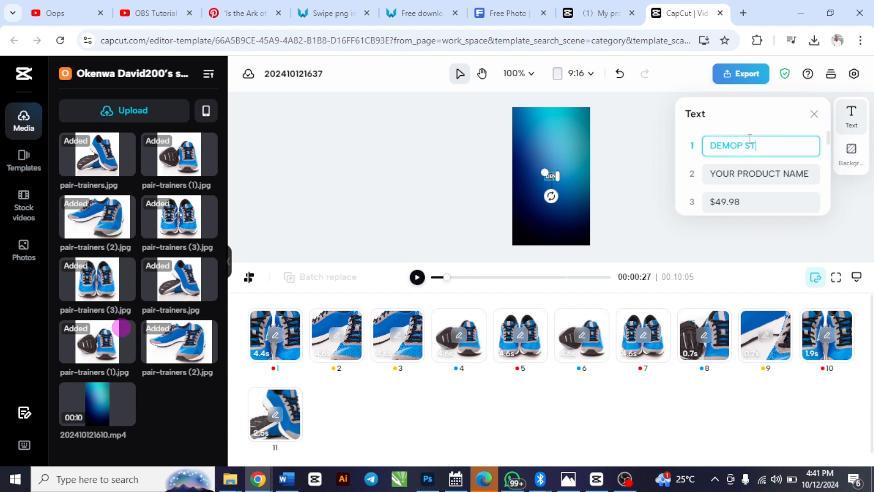
text(ORE)
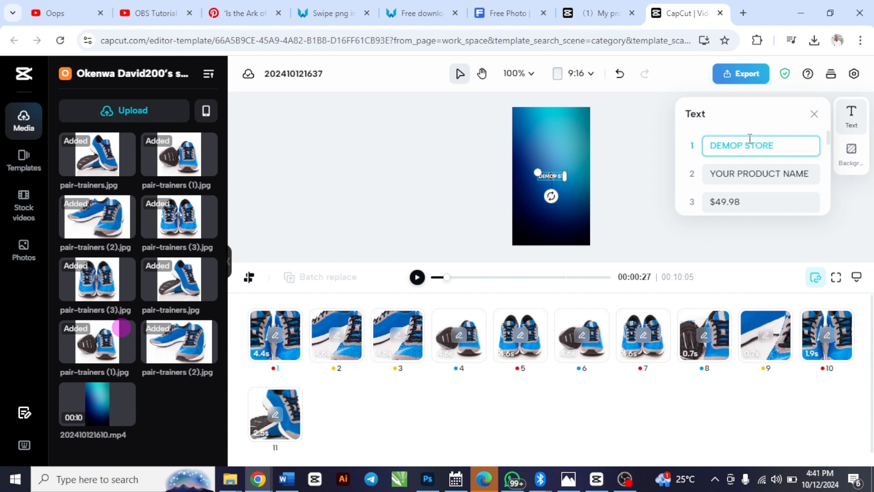
Replace the product name placeholder text with "SPORTS SHOE"
click(781, 176)
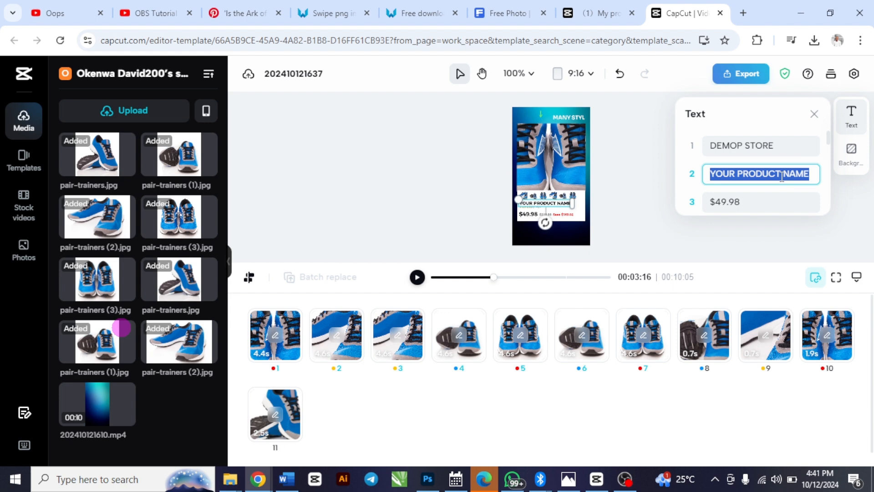
text(SPO)
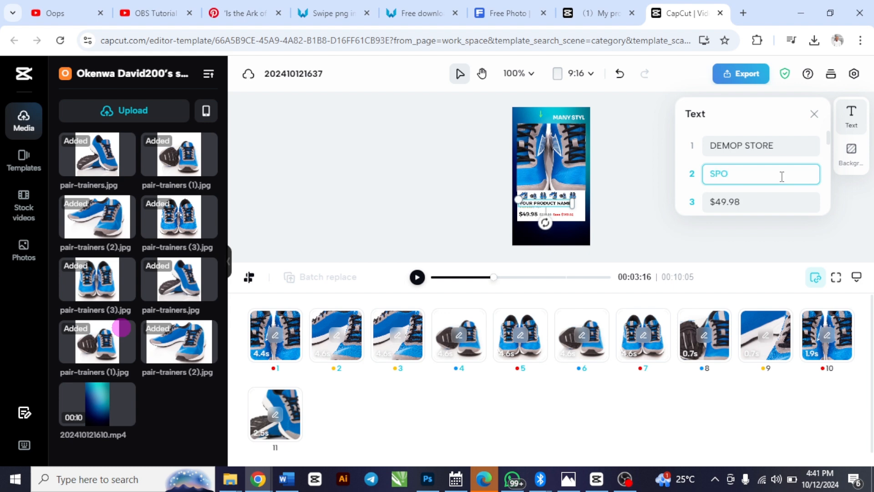
text(RTS)
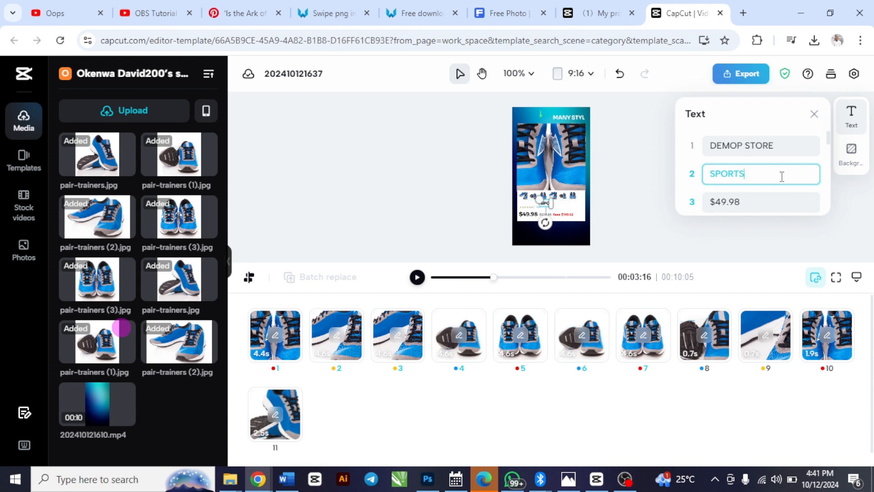
text( SHOE)
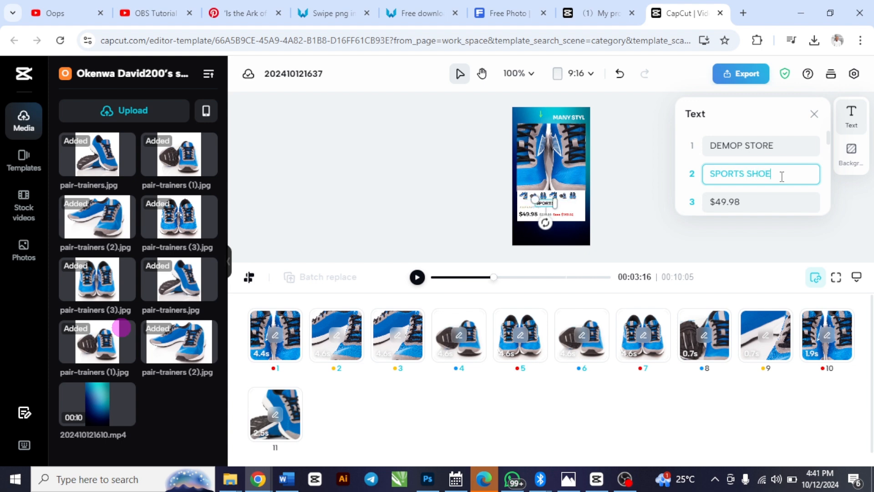
Set the product's main price text to "N200K"
click(744, 203)
drag(743, 204, 701, 204)
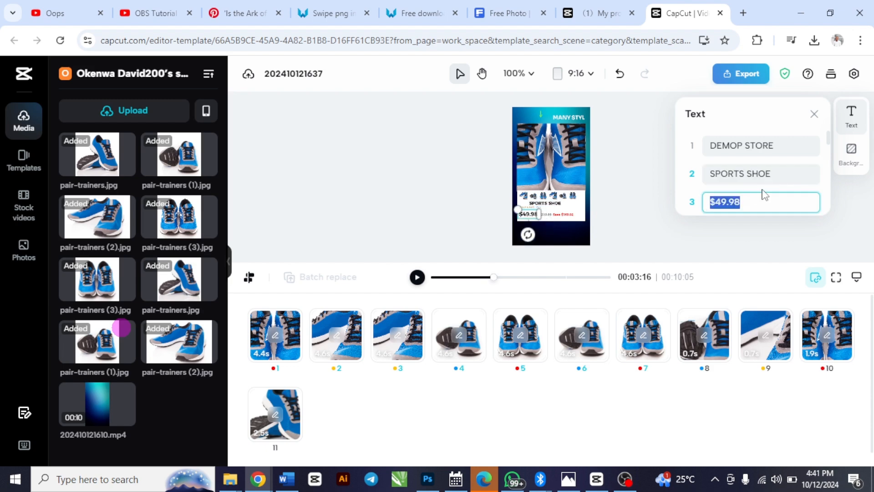
text(N)
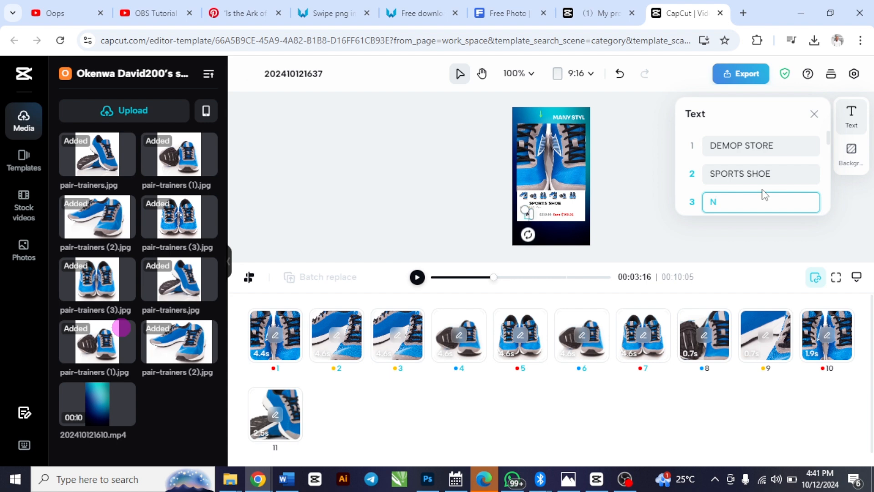
text(200)
text(K)
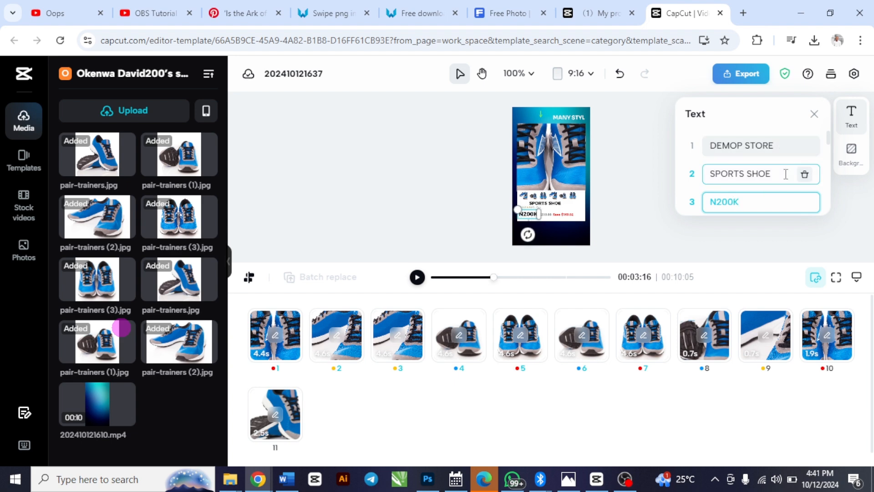
Enlarge the preview and view it full screen to examine the old price and savings texts beside the main price
scroll(785, 174, down, 1)
scroll(786, 174, down, 1)
scroll(786, 173, down, 1)
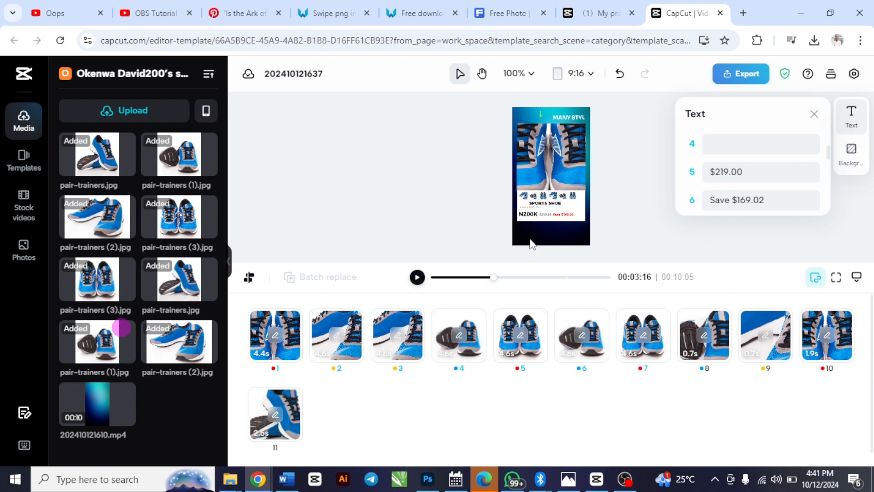
scroll(563, 203, up, 1)
scroll(563, 204, up, 2)
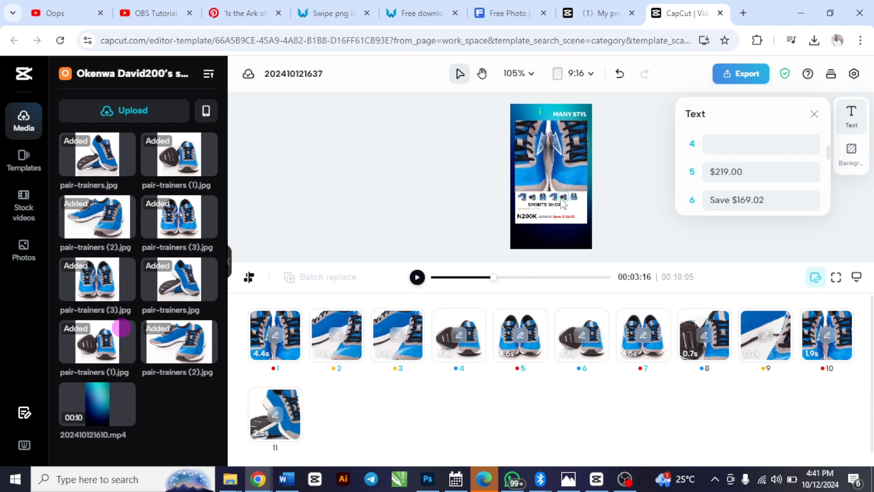
scroll(663, 143, up, 1)
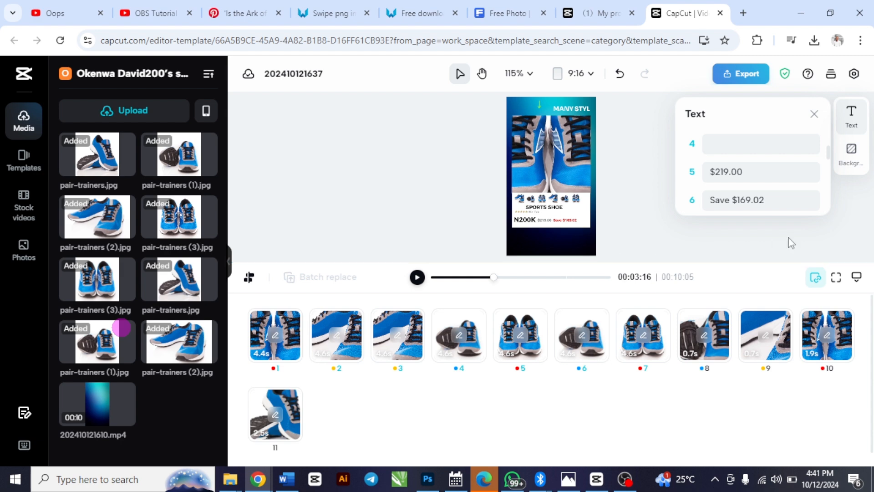
click(836, 278)
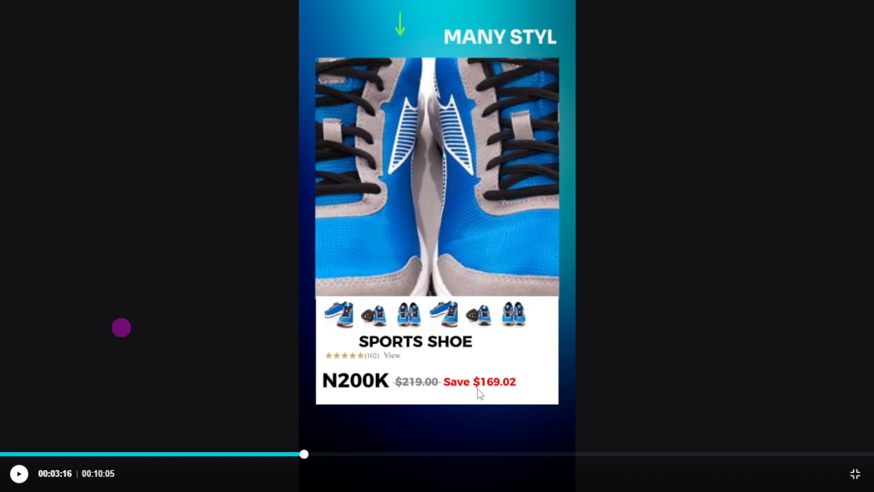
click(856, 475)
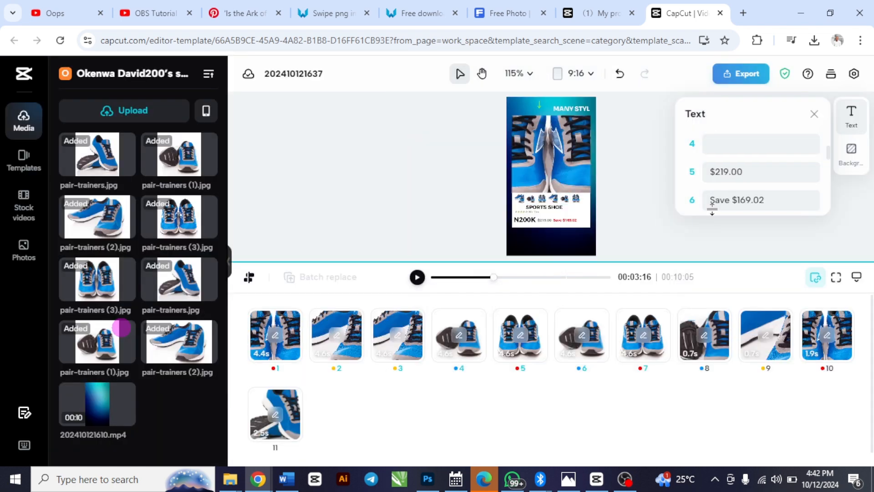
Change the amount in the savings text so it reads "Save N20"
click(734, 198)
click(745, 176)
click(746, 199)
click(588, 228)
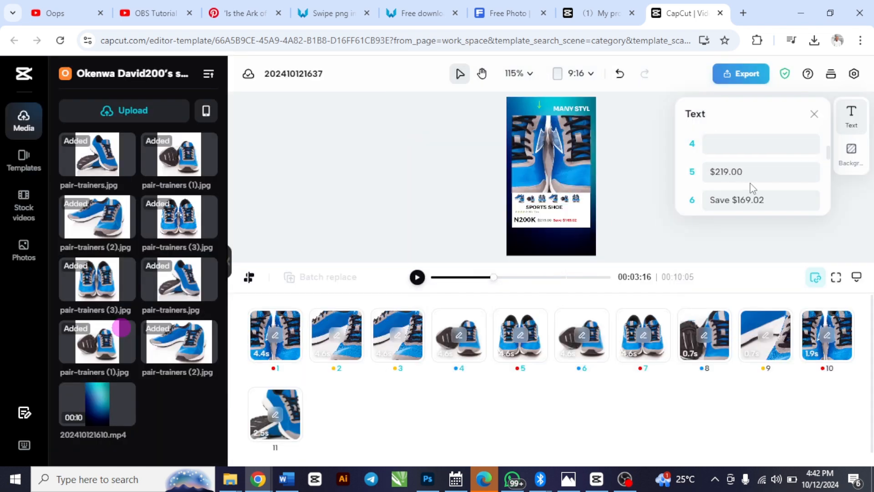
click(764, 199)
drag(766, 201, 731, 200)
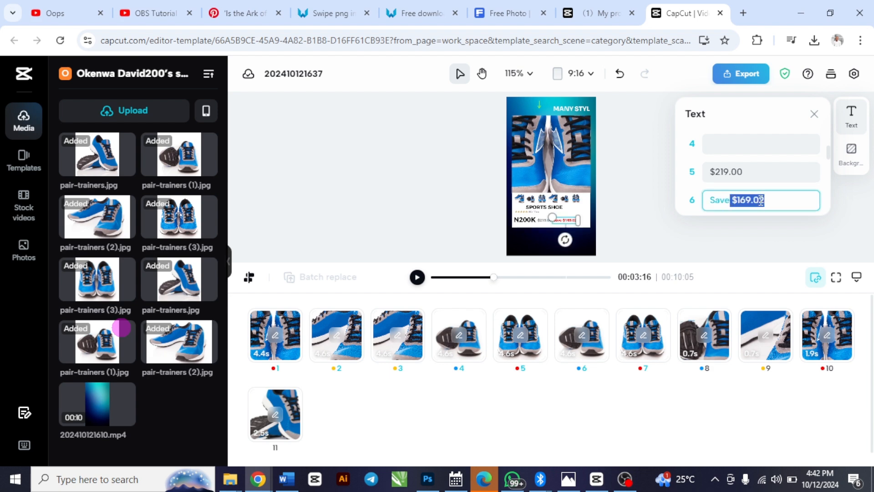
key(BackSpace)
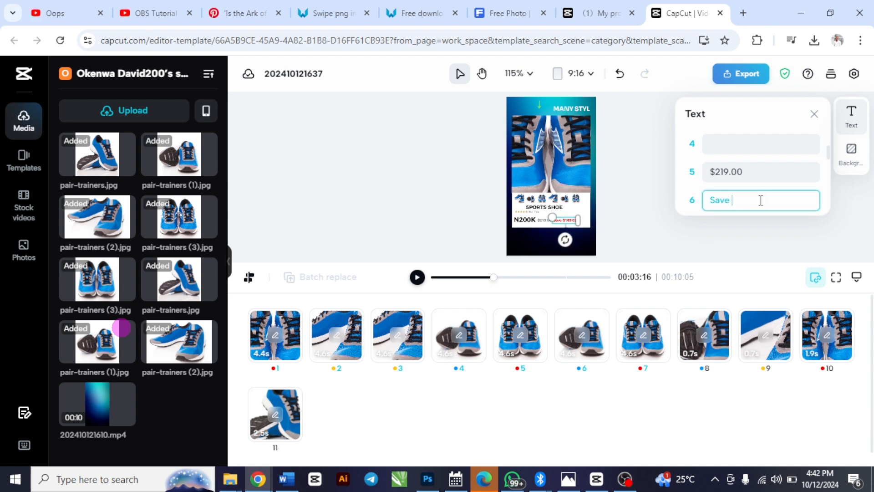
text(N20)
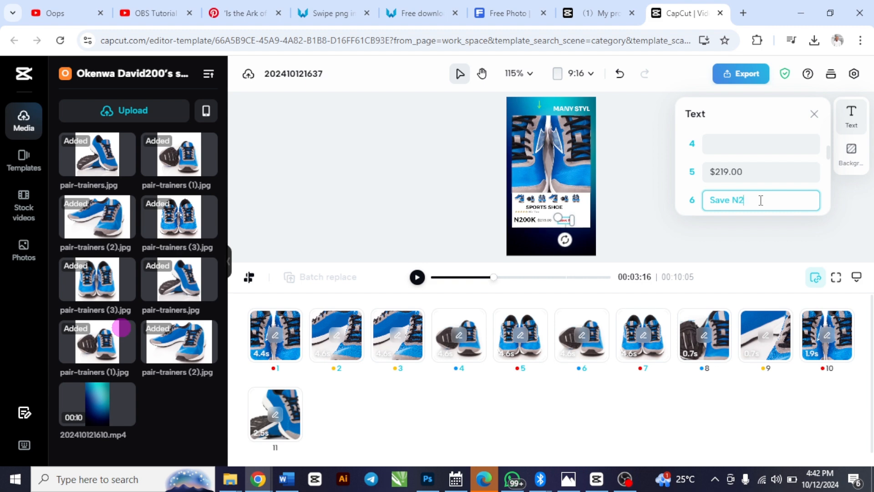
Delete the crossed-out $219.00 price text from the template
click(756, 172)
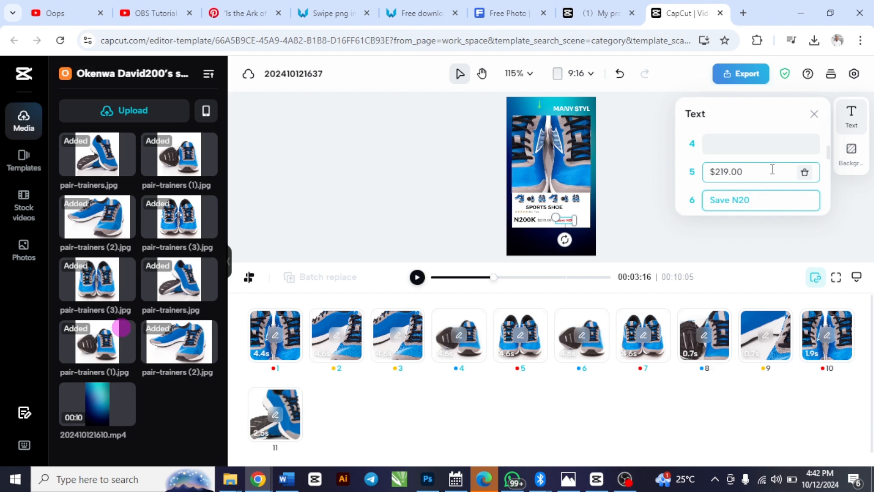
click(804, 173)
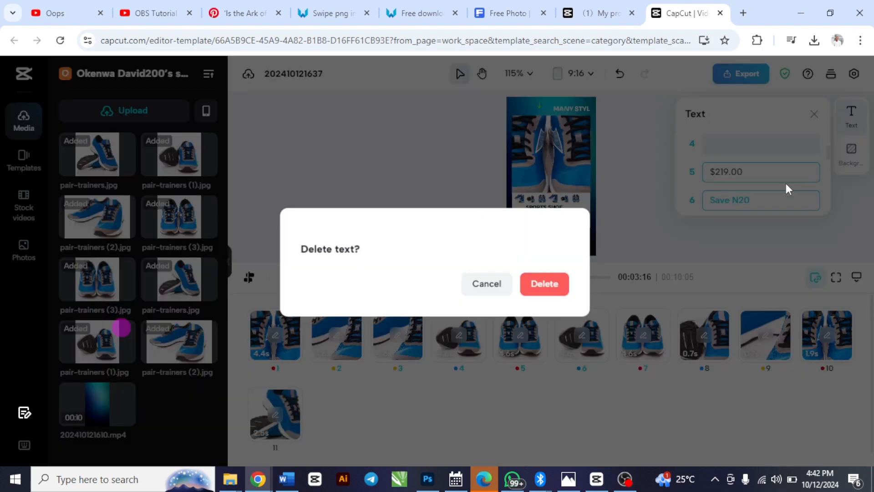
click(560, 284)
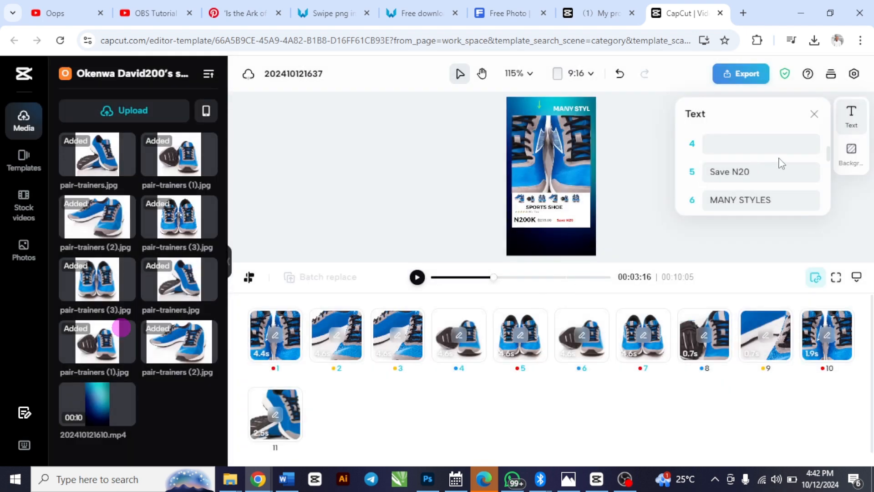
Replace the MANY STYLES heading text with "BEST SHOE"
scroll(781, 163, down, 2)
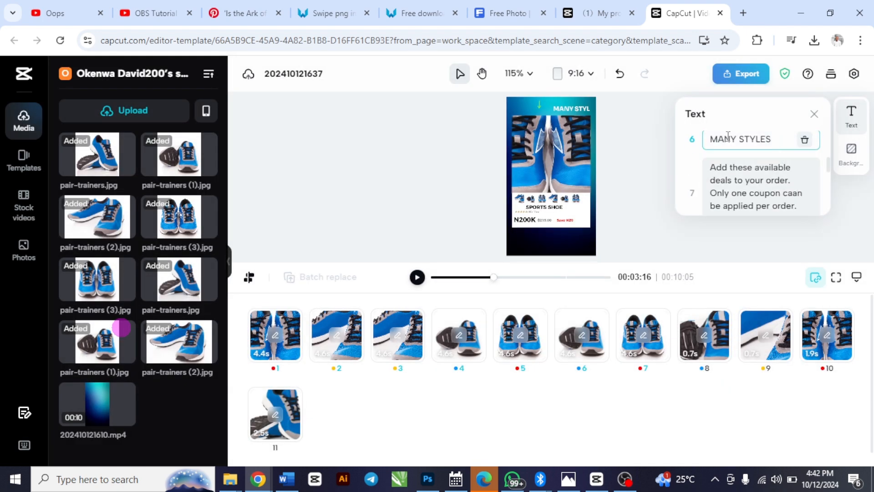
click(746, 138)
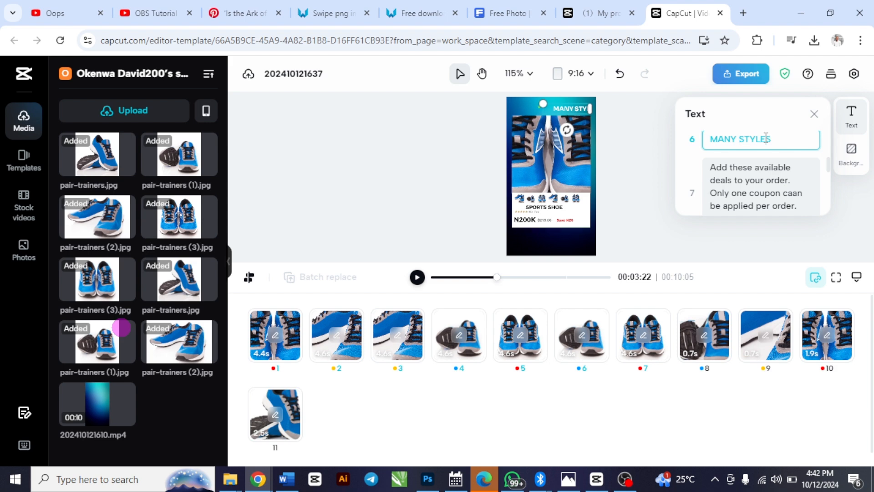
triple_click(766, 137)
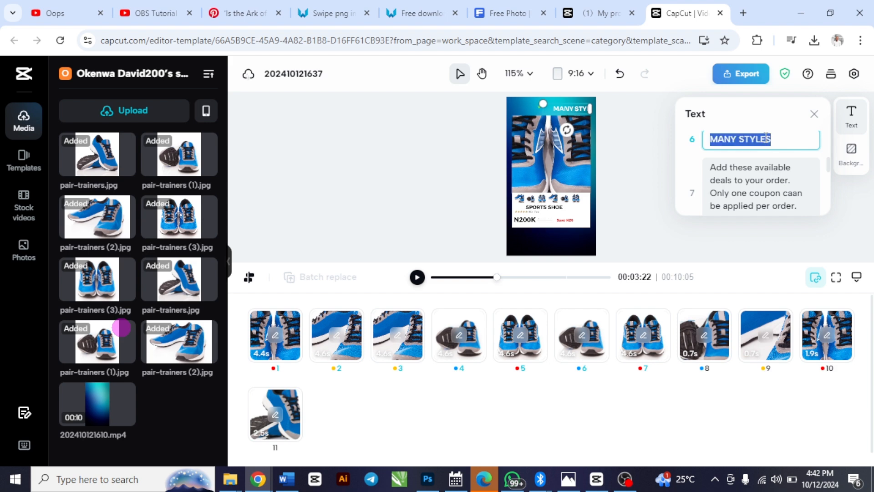
text(BEST )
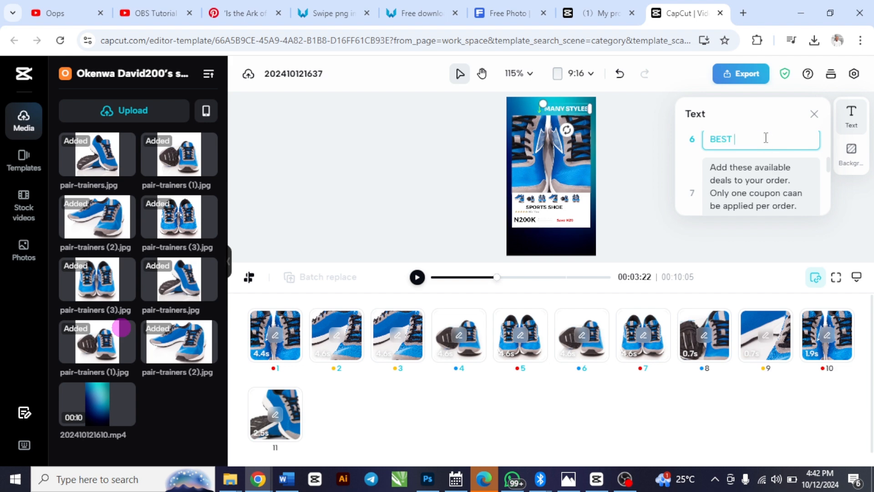
text(SHOE)
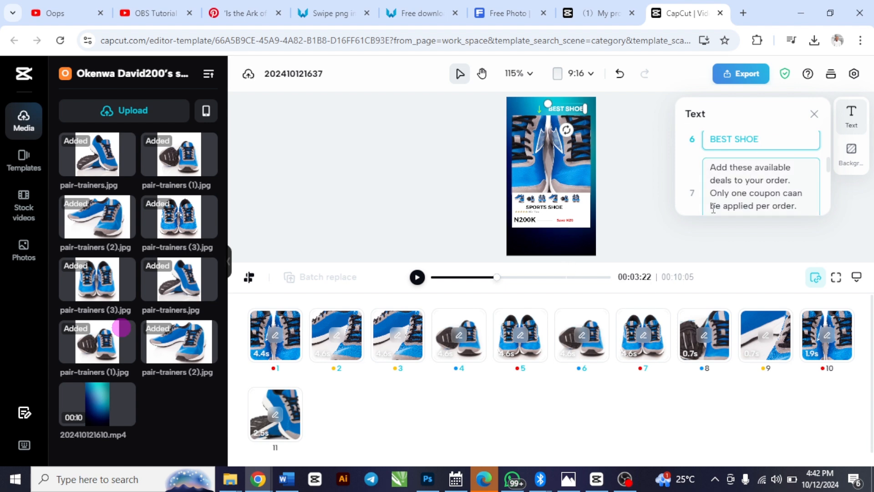
Play the preview and find the discount scene with the coupon text
click(416, 282)
key(space)
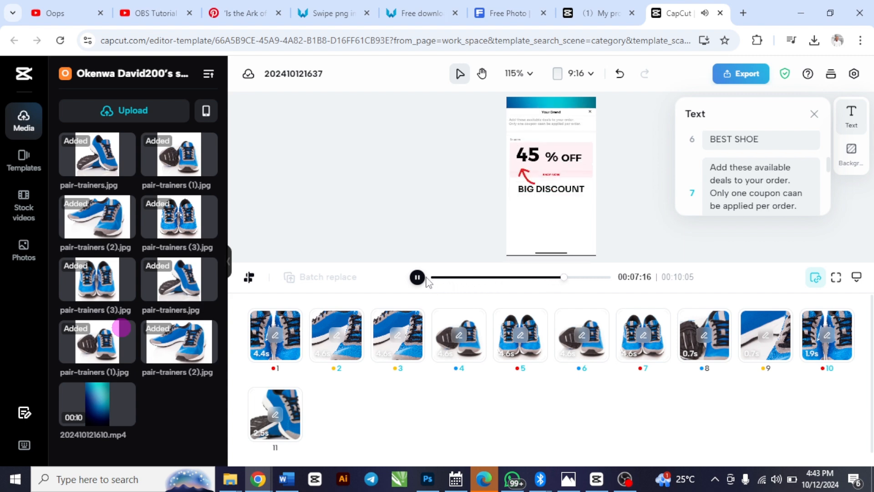
click(553, 278)
click(546, 278)
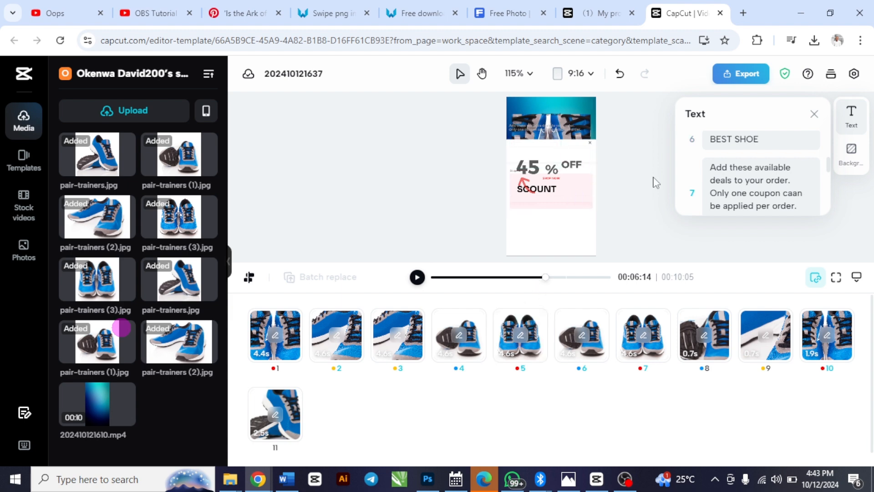
Replace the coupon description in the discount scene with "We sale amazing shoe at the best price!"
click(741, 173)
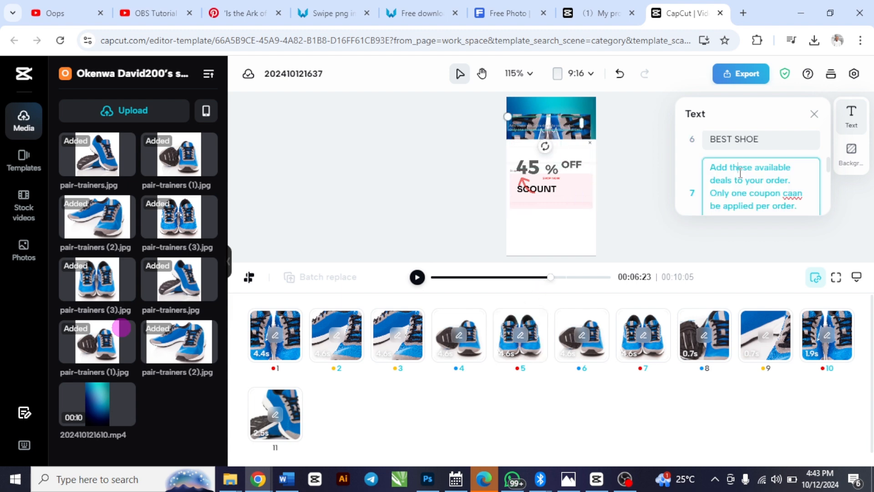
key(ctrl+a)
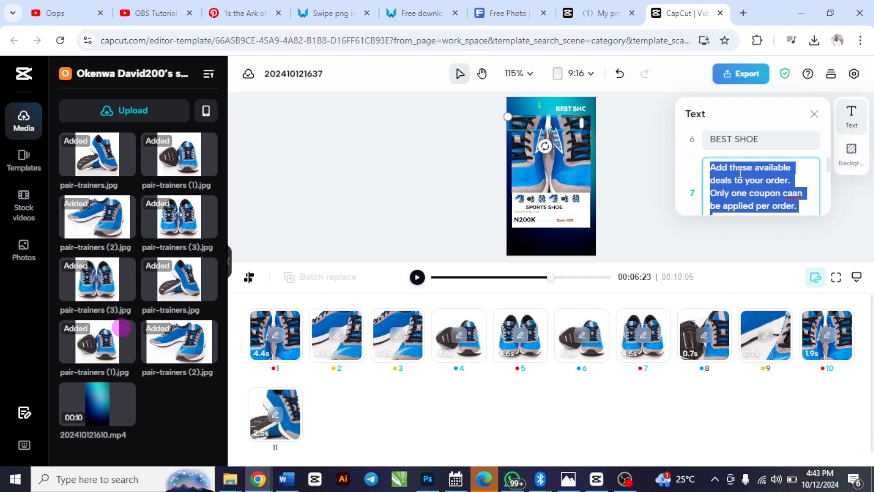
text(HERE)
key(BackSpace)
key(BackSpace)
key(BackSpace)
key(BackSpace)
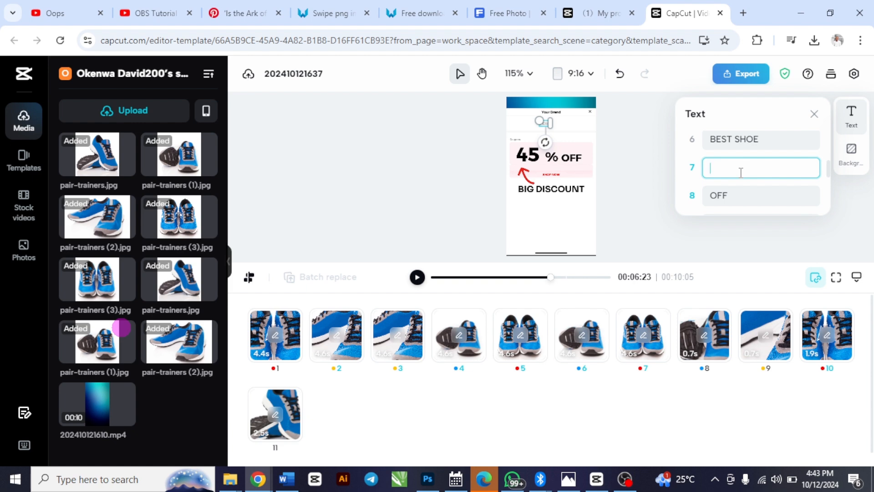
text(WW)
text( sale am)
text(azin)
text(g )
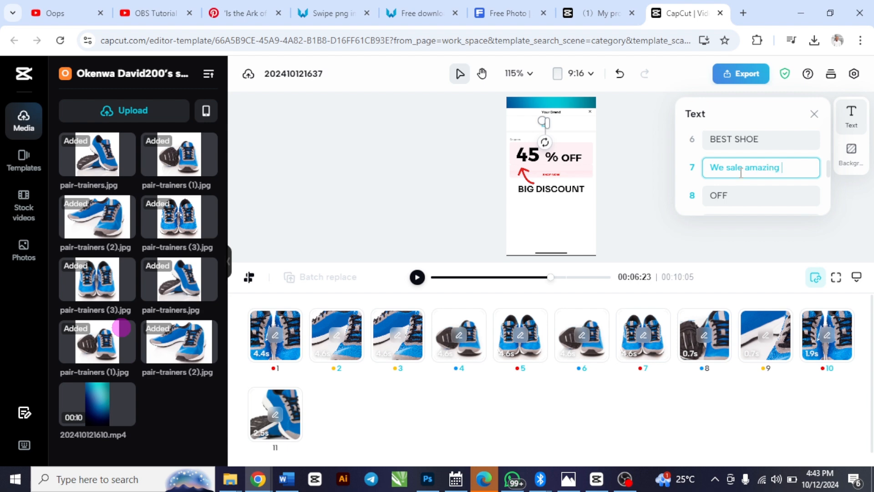
text(shoe at the )
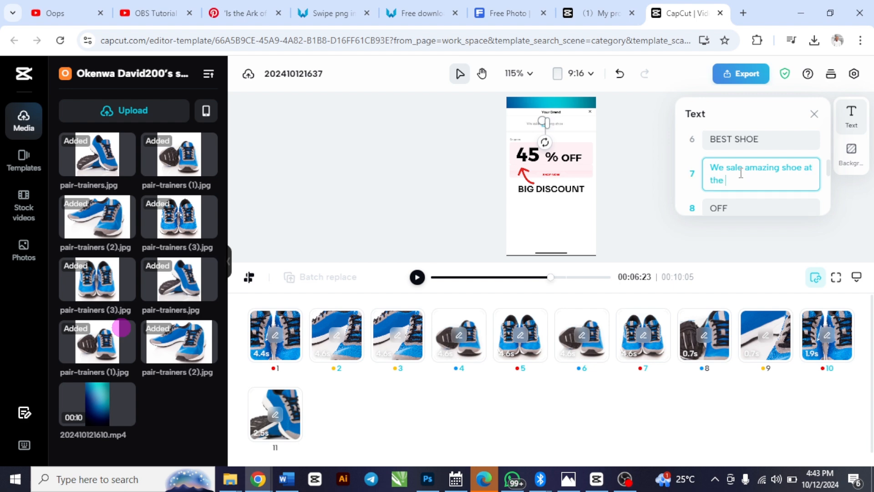
text(best pr)
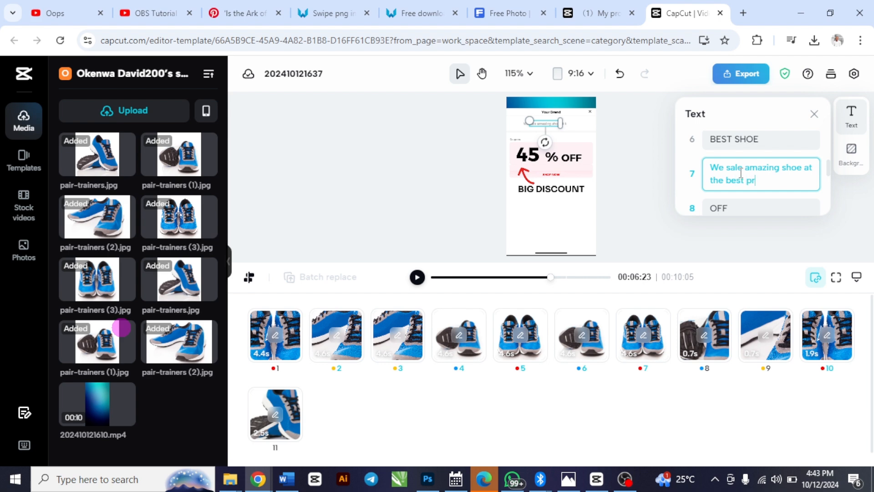
text(ice!)
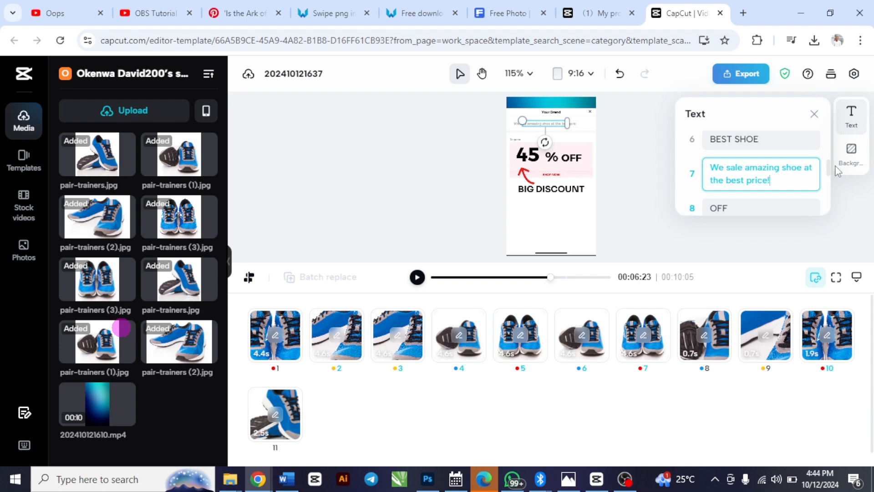
Change the discount percentage text to "1 %"
scroll(829, 169, down, 1)
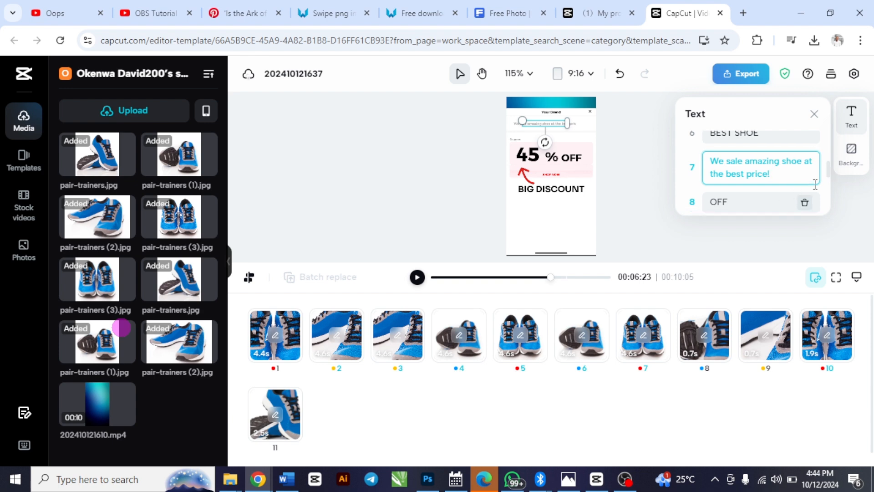
click(780, 201)
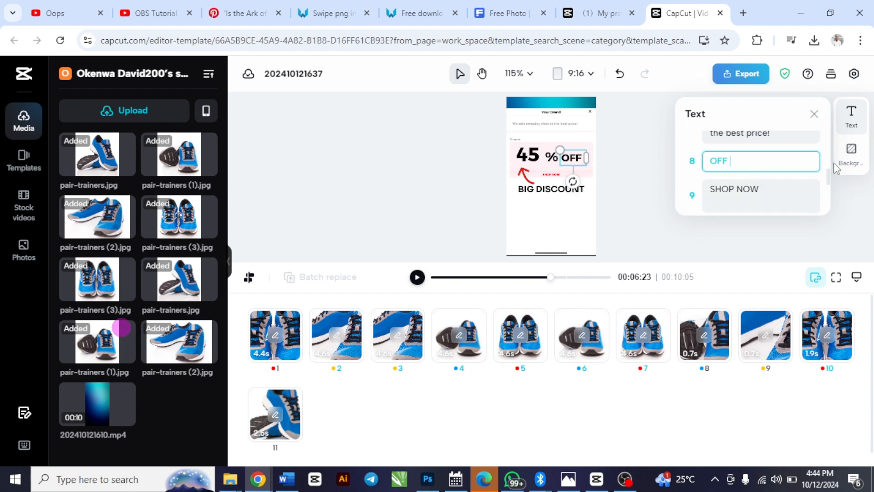
scroll(829, 175, down, 3)
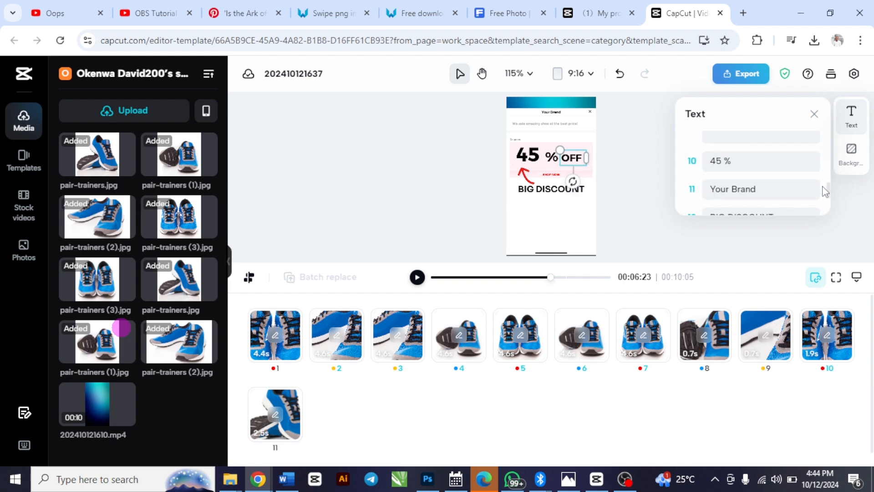
click(716, 158)
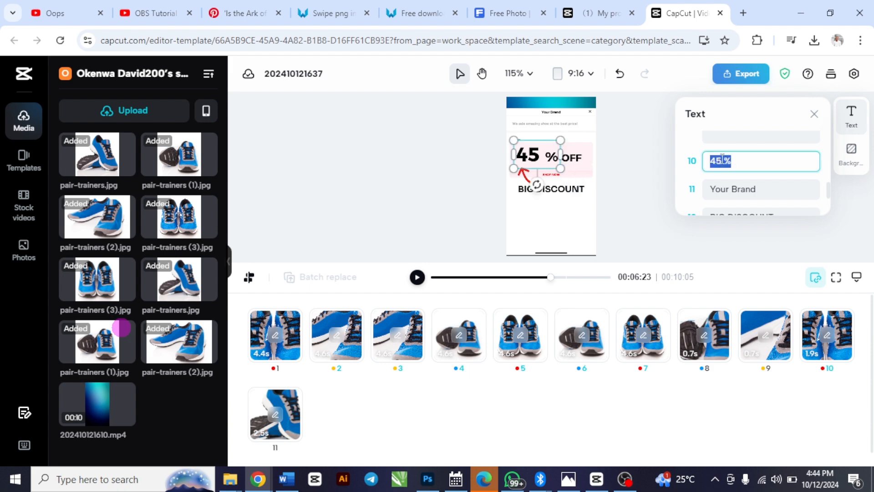
drag(722, 157, 710, 158)
text(1)
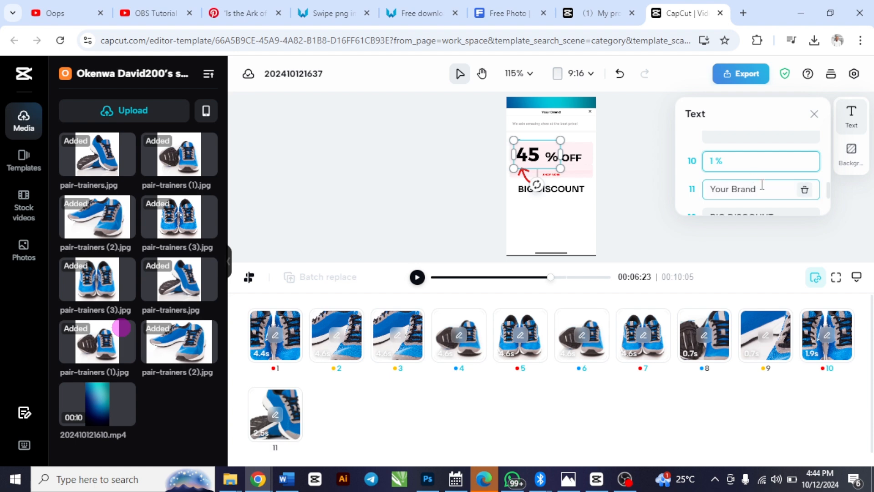
Replace the "Your Brand" text in the discount scene with "Demop store"
click(708, 187)
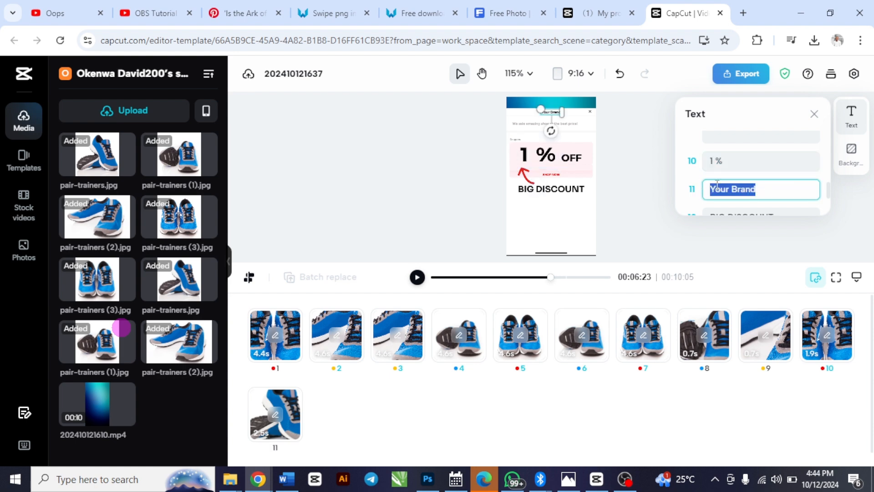
text(demop)
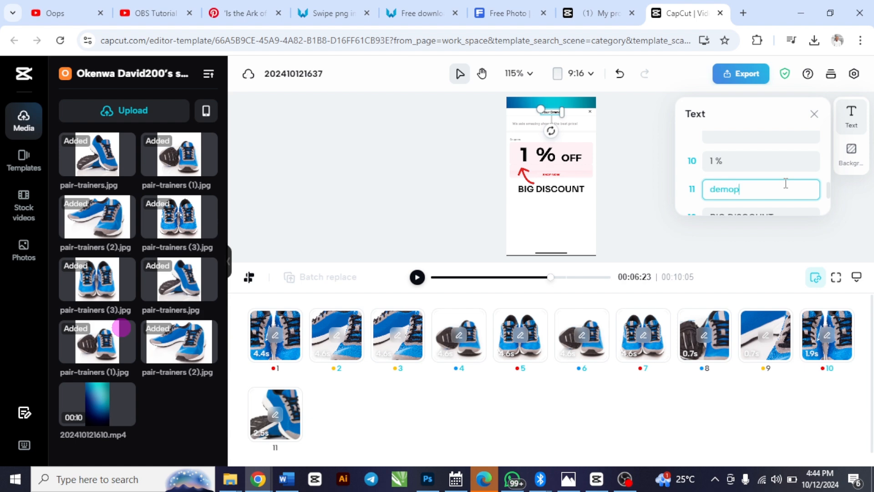
text( store)
key(BackSpace)
text(D)
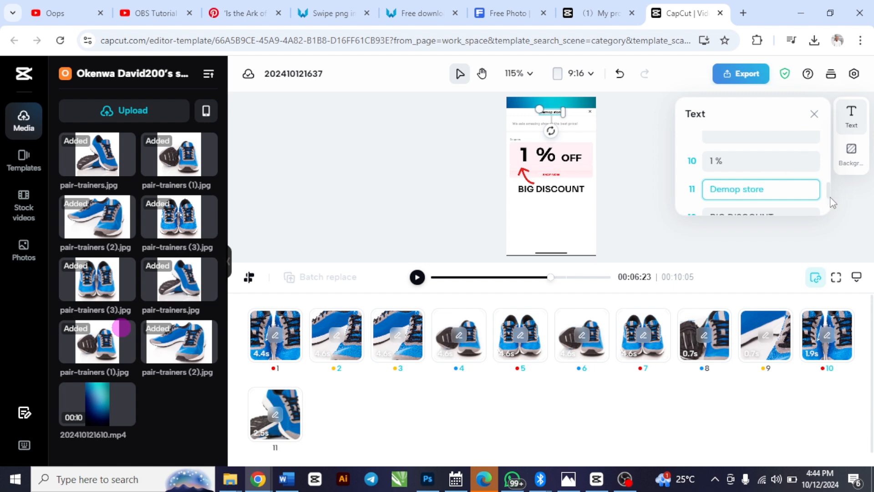
Change the BIG DISCOUNT text so it reads "WOW DISCOUNT"
scroll(815, 195, down, 1)
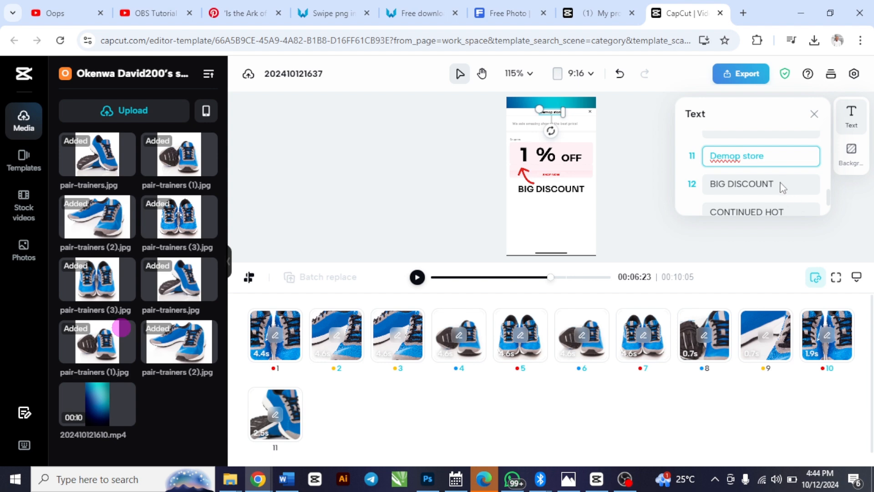
double_click(721, 181)
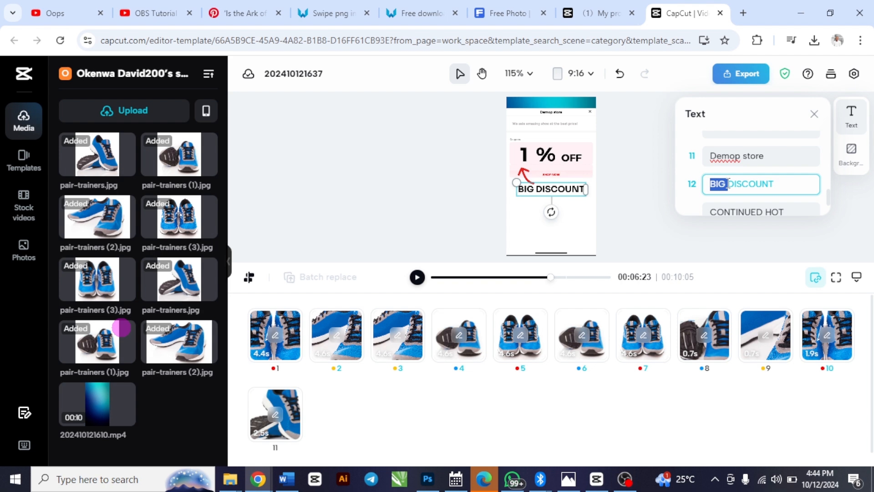
text(wow)
key(BackSpace)
key(BackSpace)
key(BackSpace)
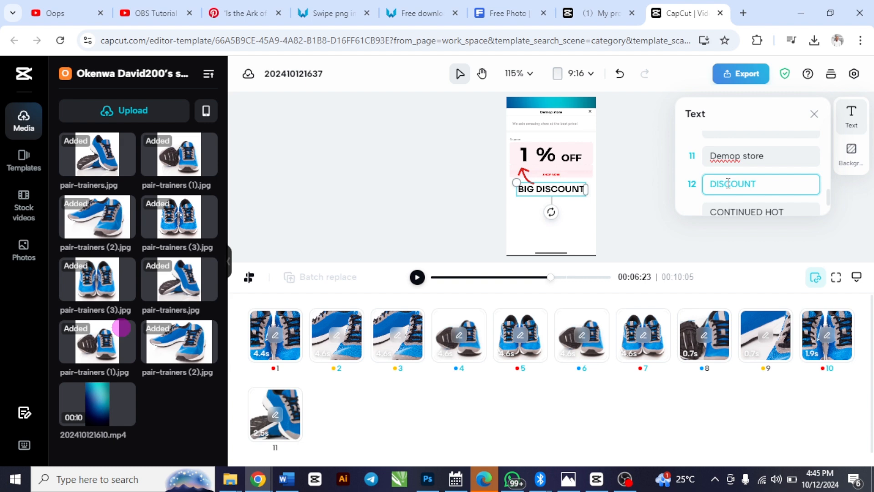
text(WOW)
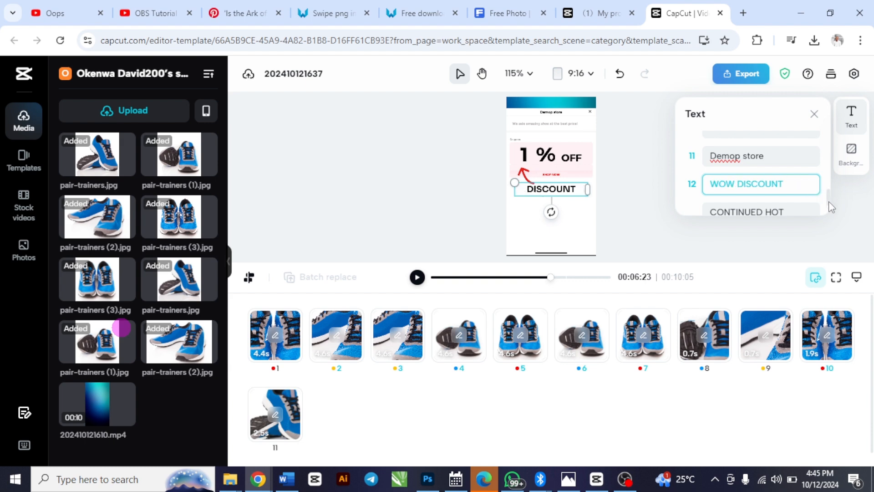
Set the background colour to dark blue and play back the video preview
drag(829, 193, 828, 205)
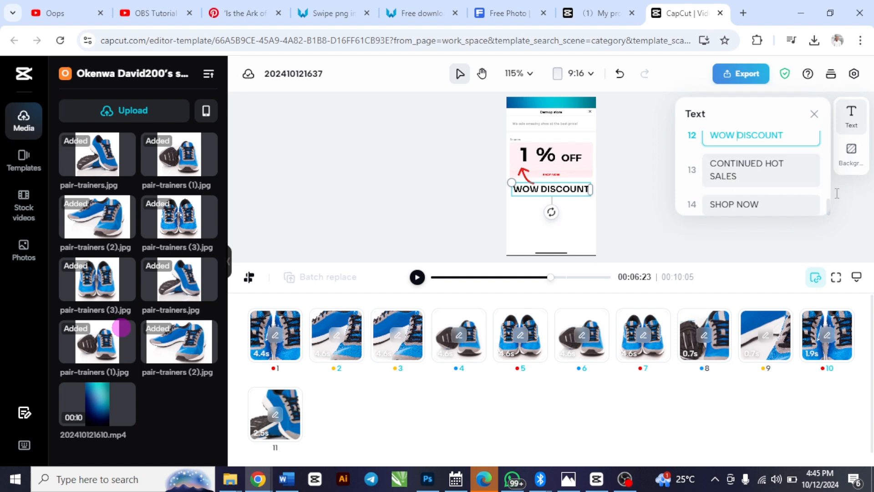
click(846, 158)
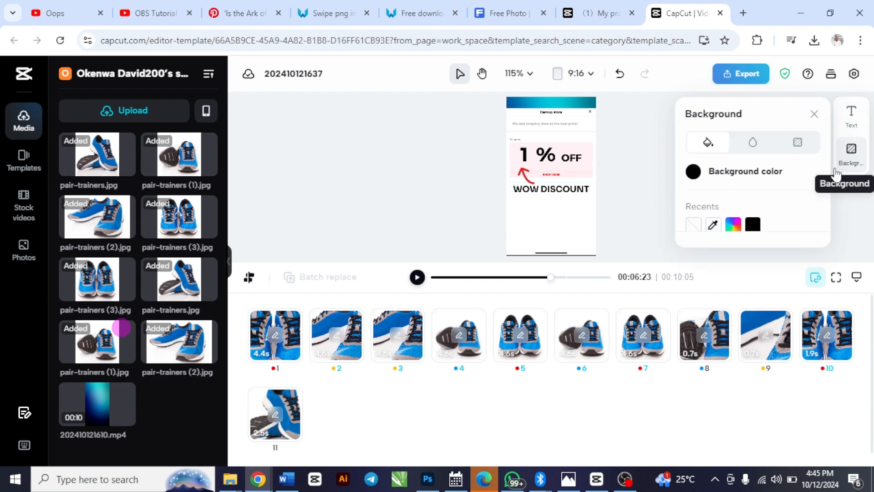
drag(825, 173, 822, 228)
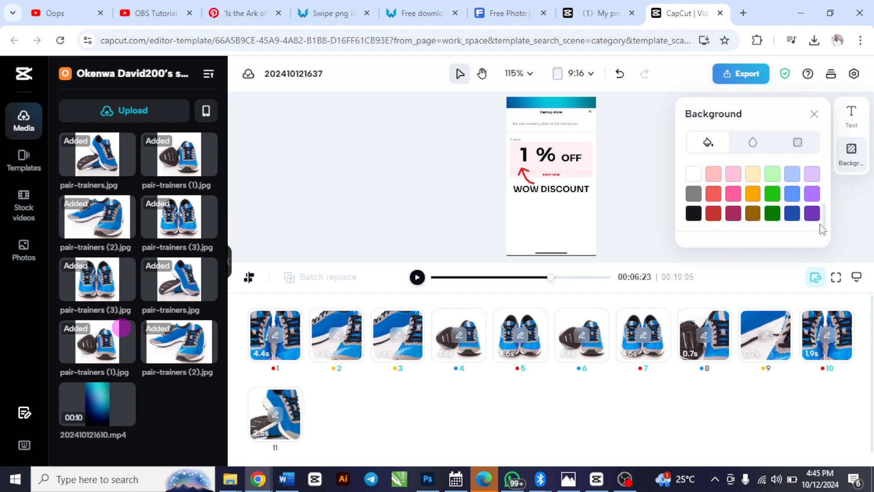
click(792, 214)
click(545, 277)
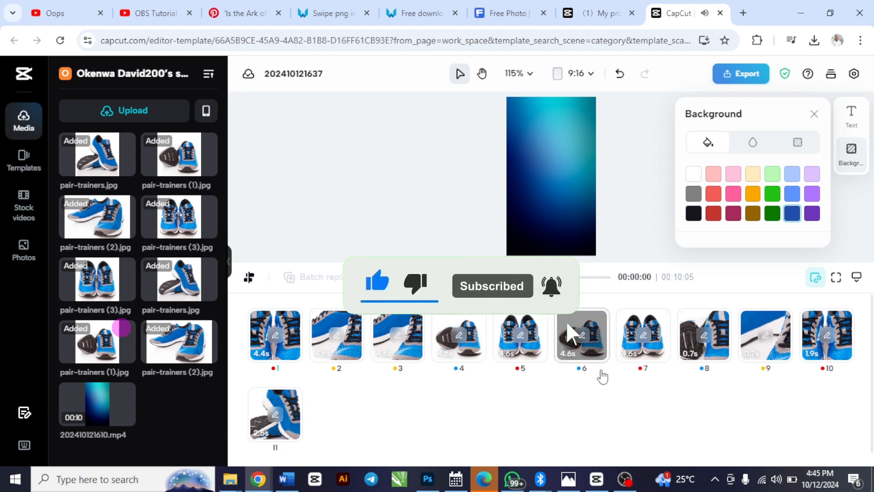
key(space)
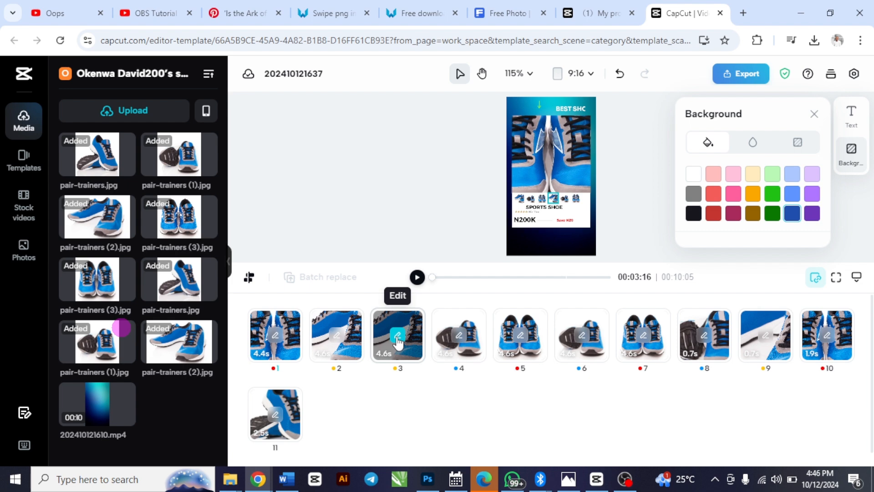
Open the crop settings of the third clip, rotate its shoe photo to -1° and apply the change
click(397, 337)
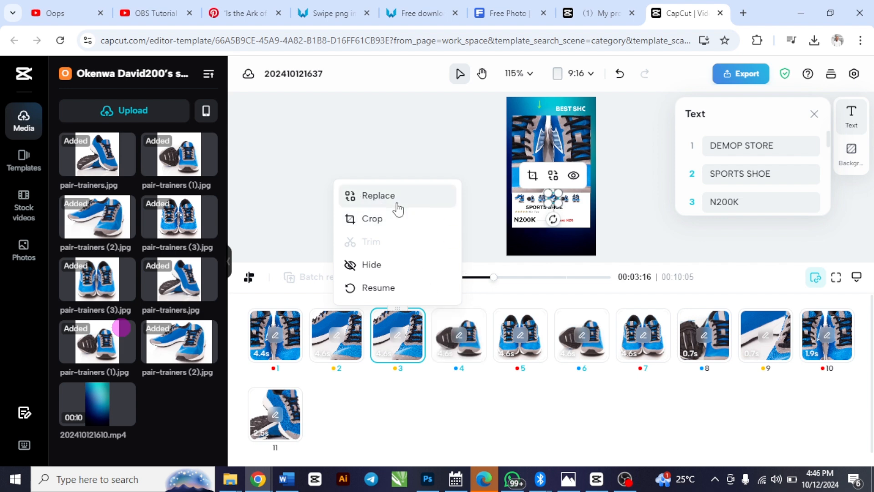
click(400, 219)
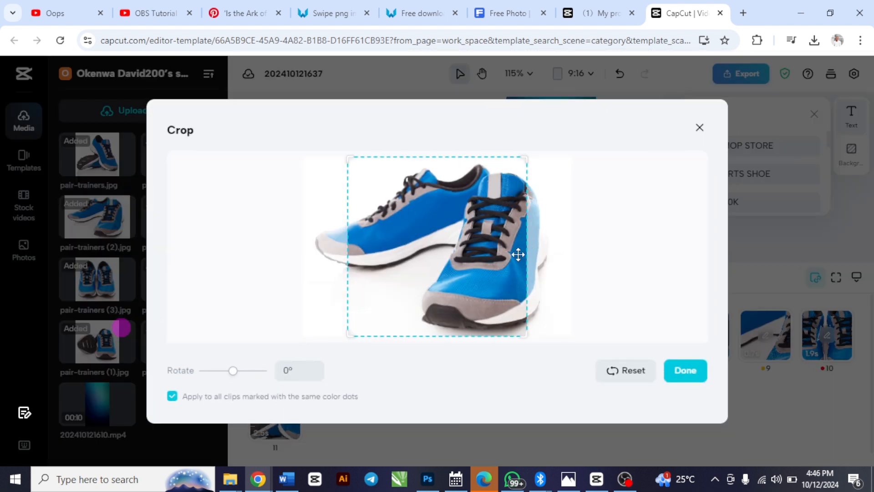
drag(276, 325, 349, 377)
mouse_move(233, 370)
mouse_down()
mouse_move(253, 372)
mouse_move(235, 378)
mouse_up()
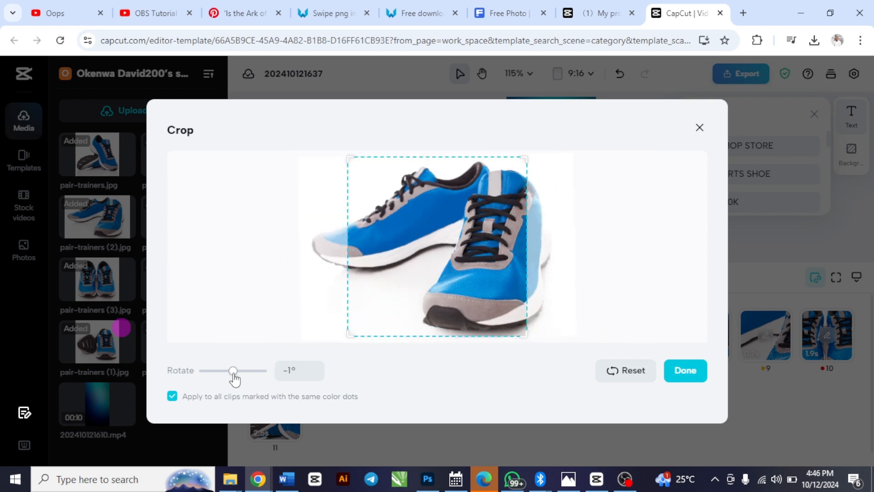
click(292, 370)
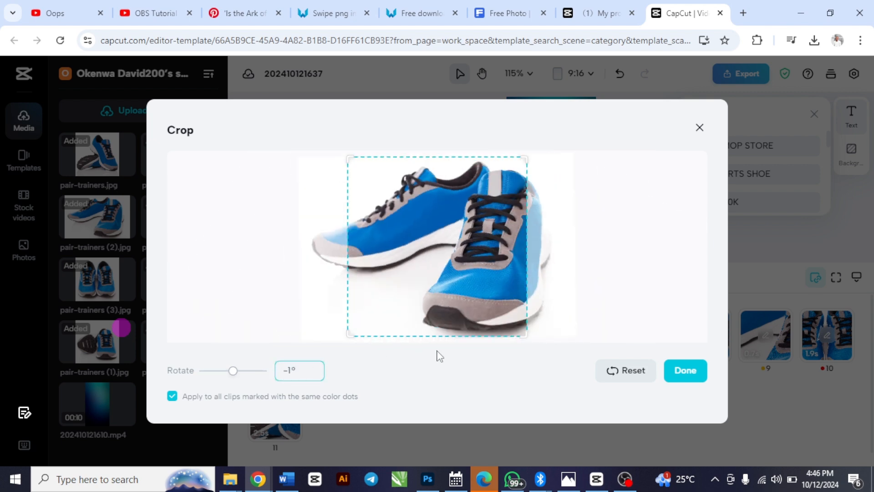
click(687, 370)
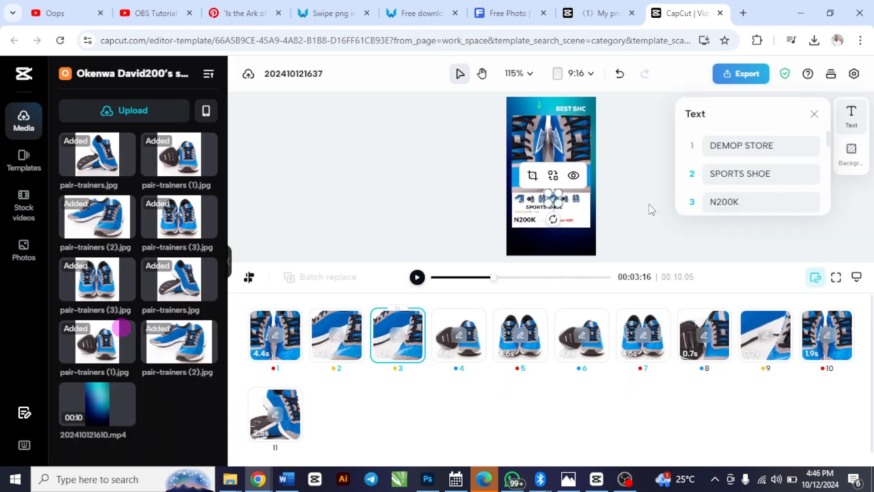
Export the video for download as a 720p MP4 with recommended quality at 30fps
click(752, 80)
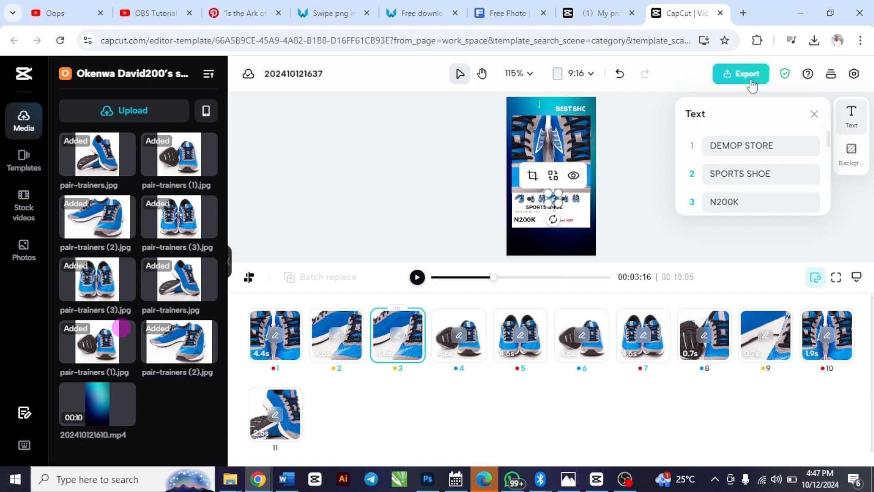
click(751, 84)
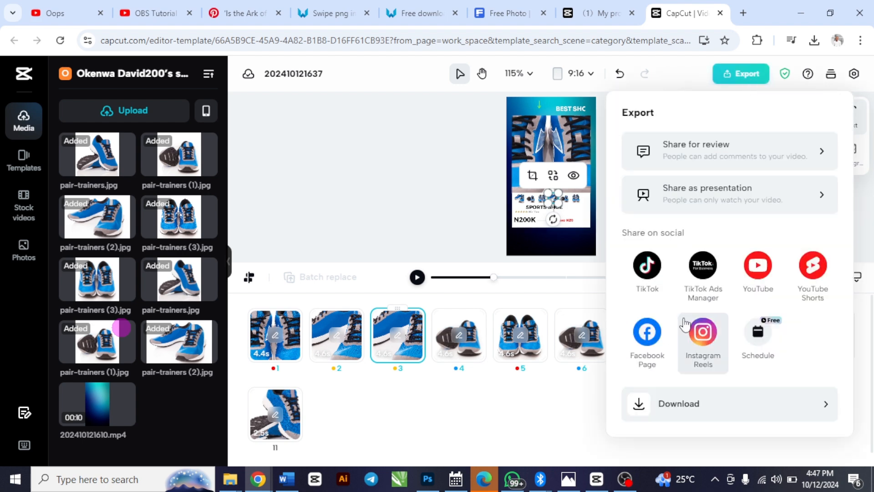
click(701, 404)
scroll(700, 405, down, 2)
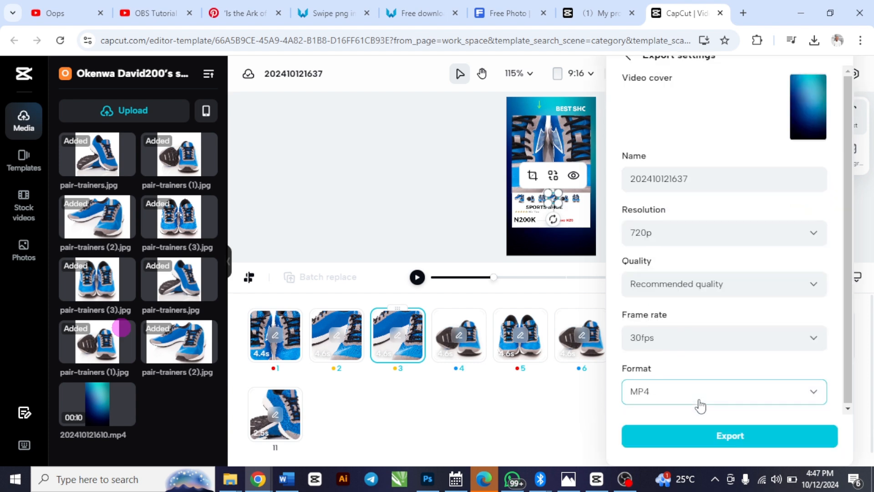
click(697, 441)
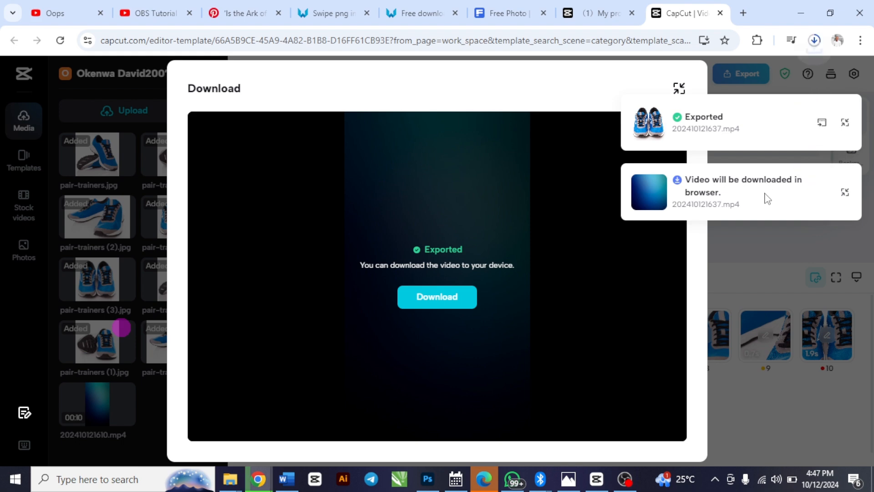
Open the downloaded 202410121637.mp4 from the browser, watch it in the video player and close the player
click(815, 41)
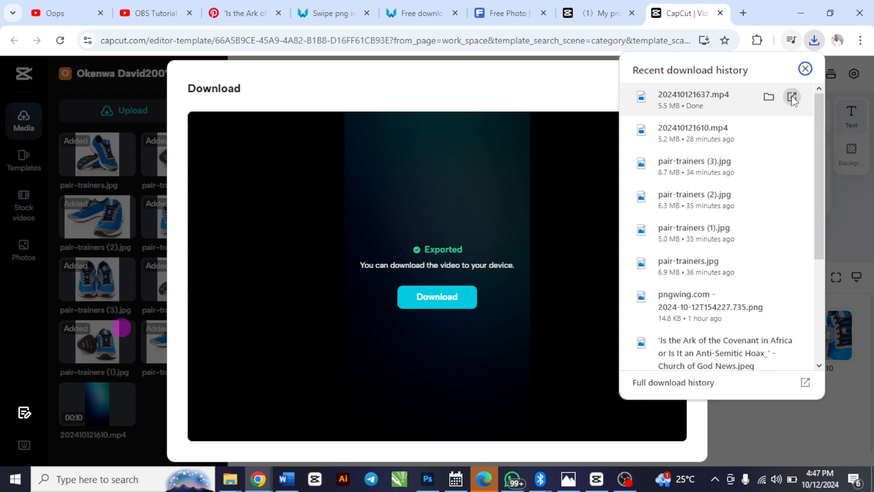
click(792, 97)
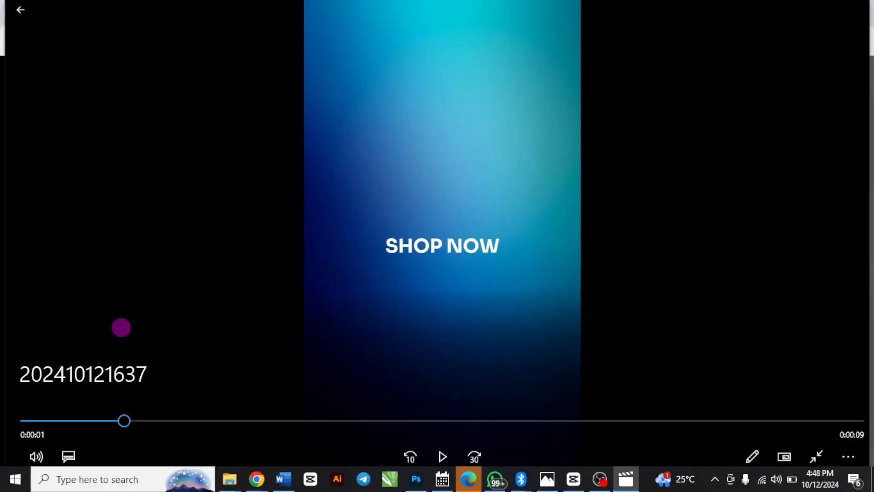
click(859, 10)
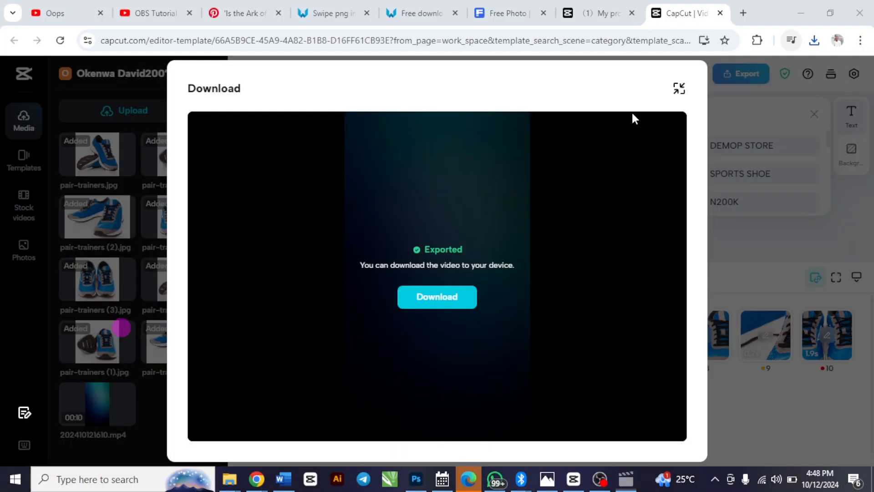